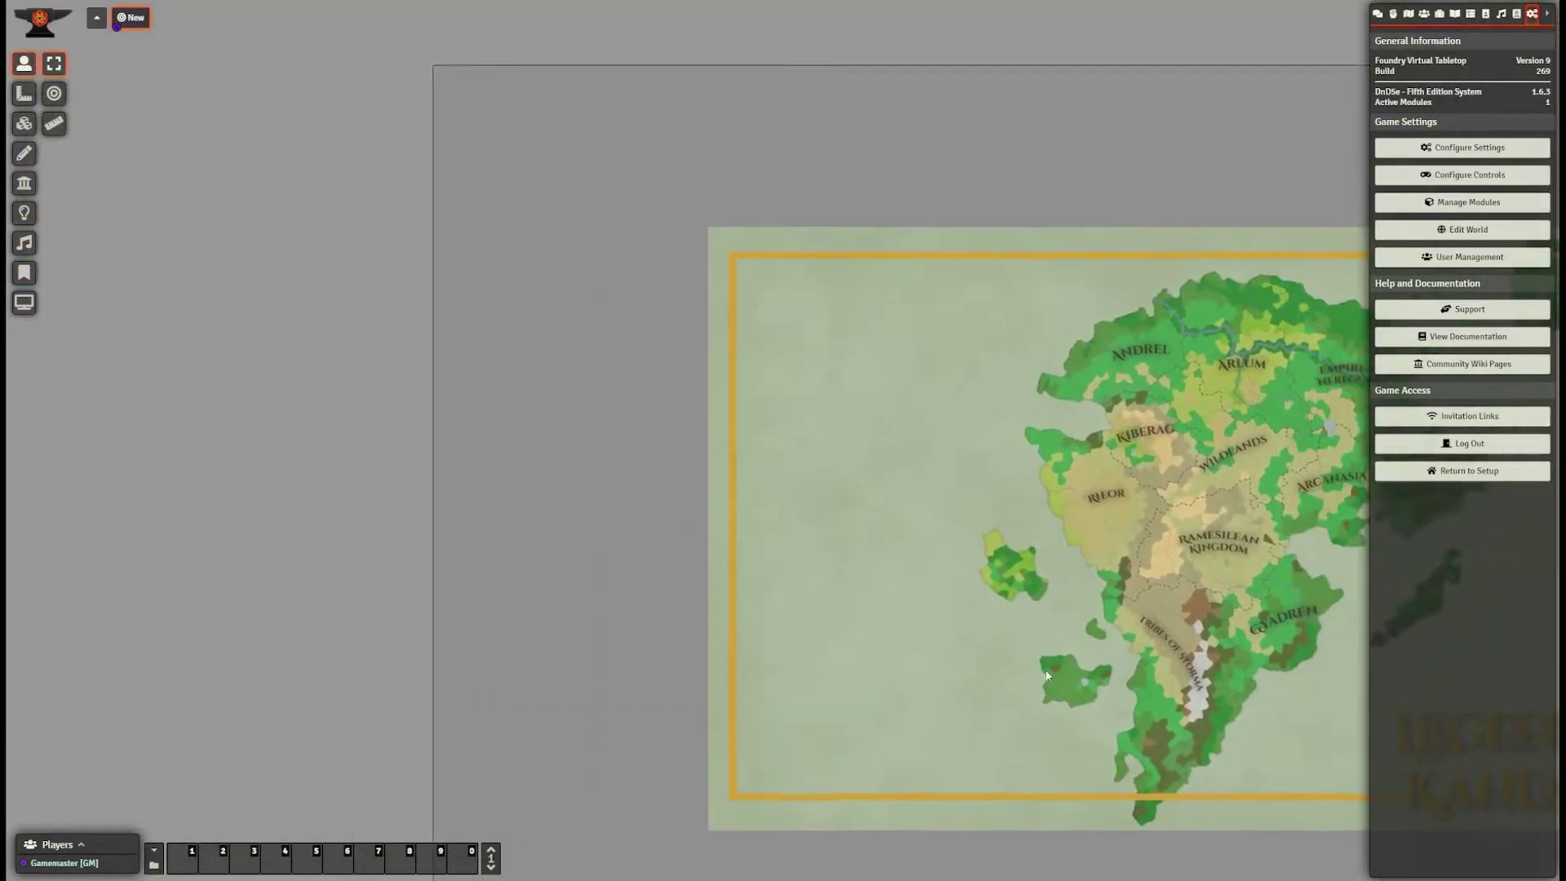
- Check which modules are active in the world in the module management list
scroll(1047, 675, "up", 5)
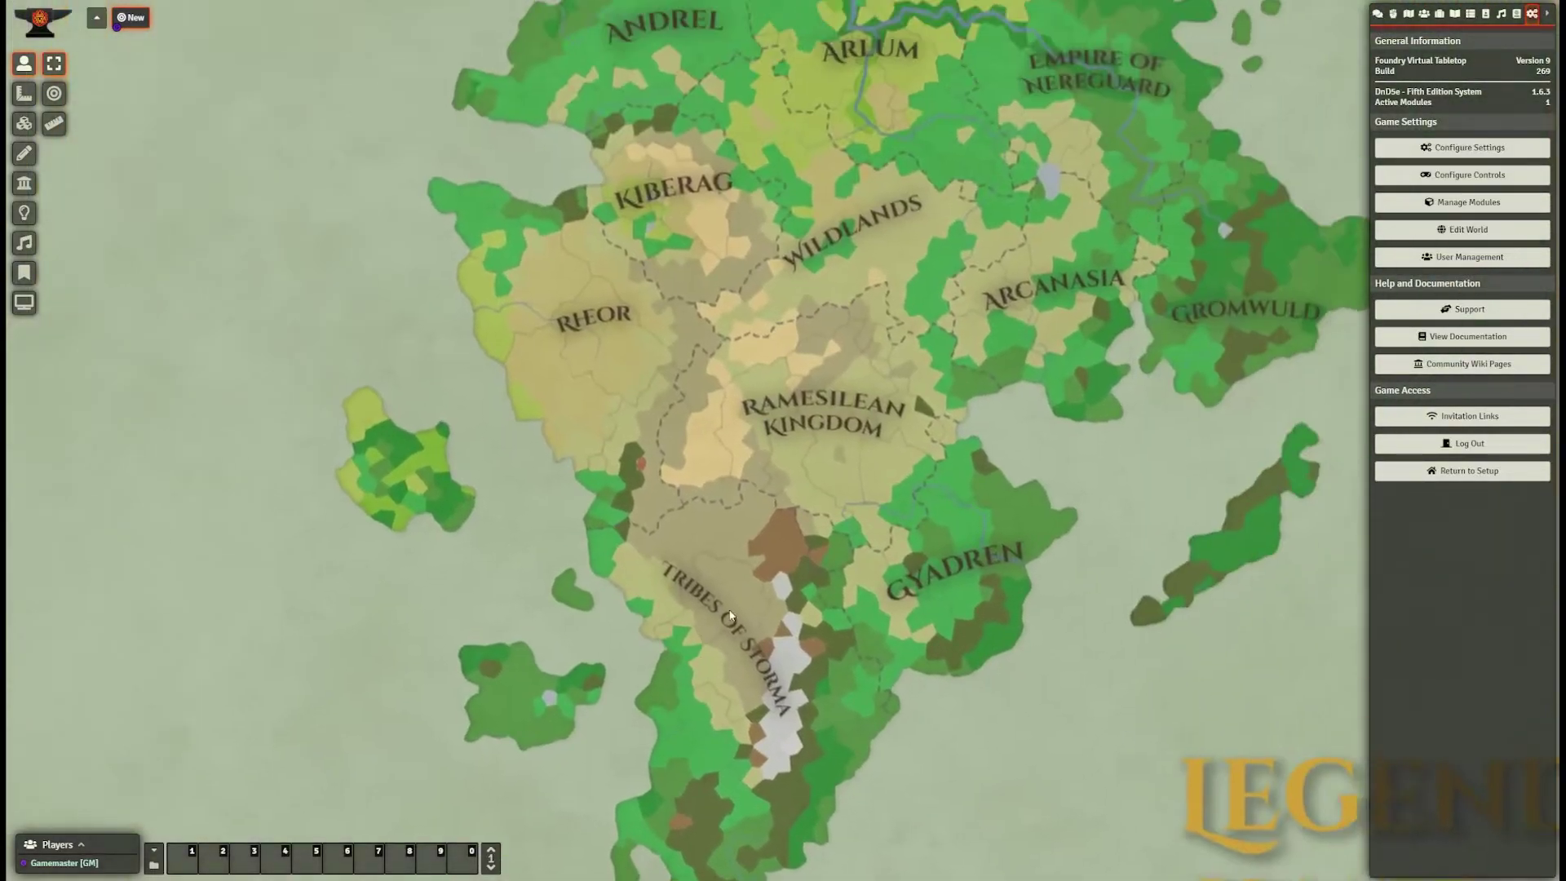
scroll(730, 617, "down", 5)
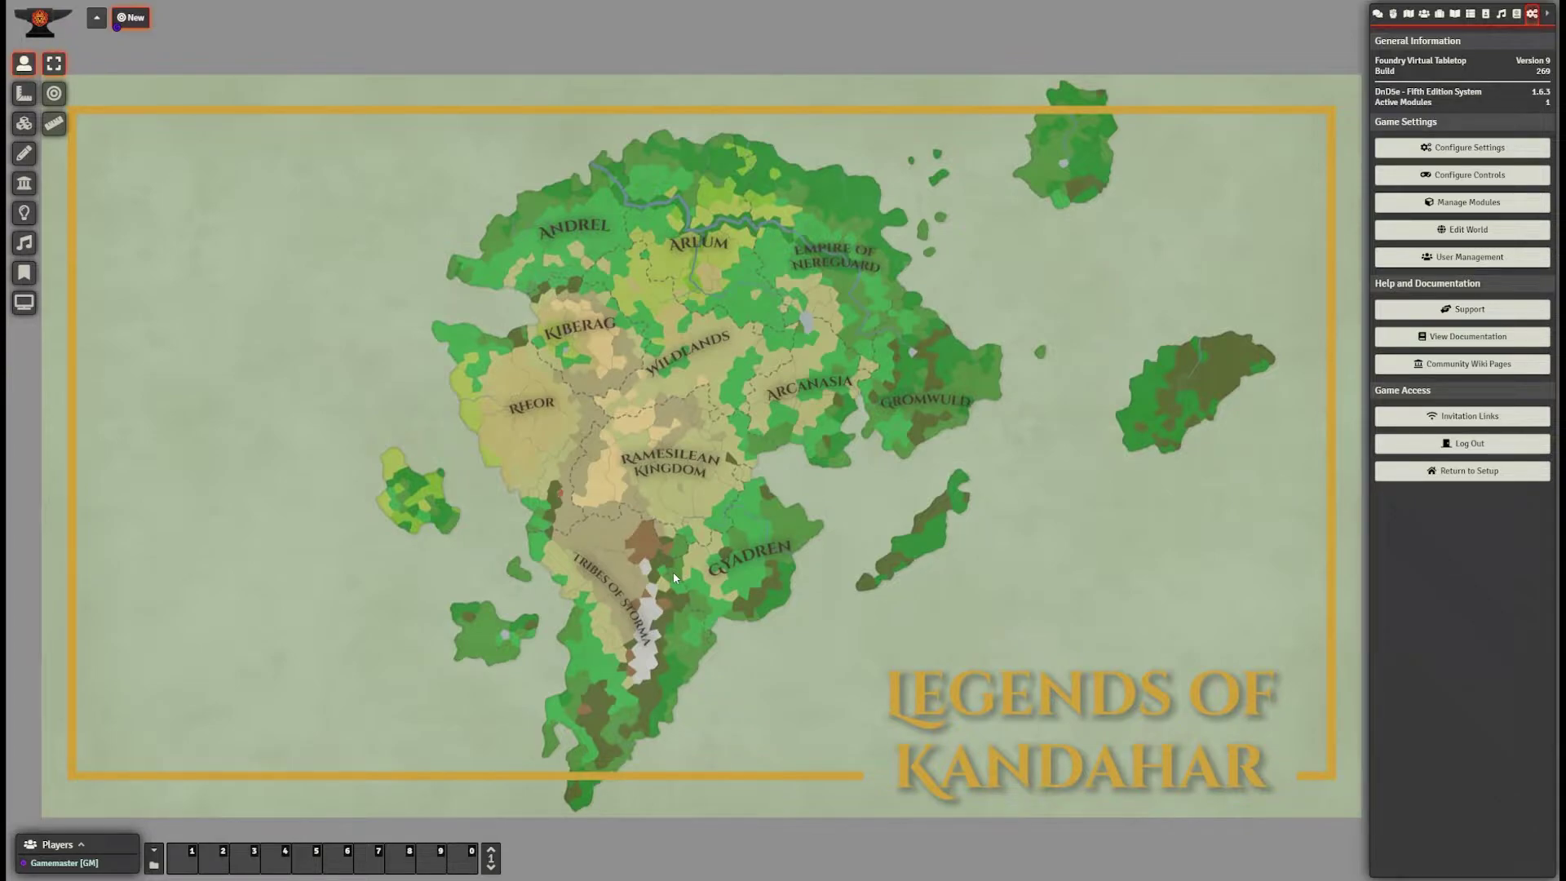
scroll(673, 571, "down", 1)
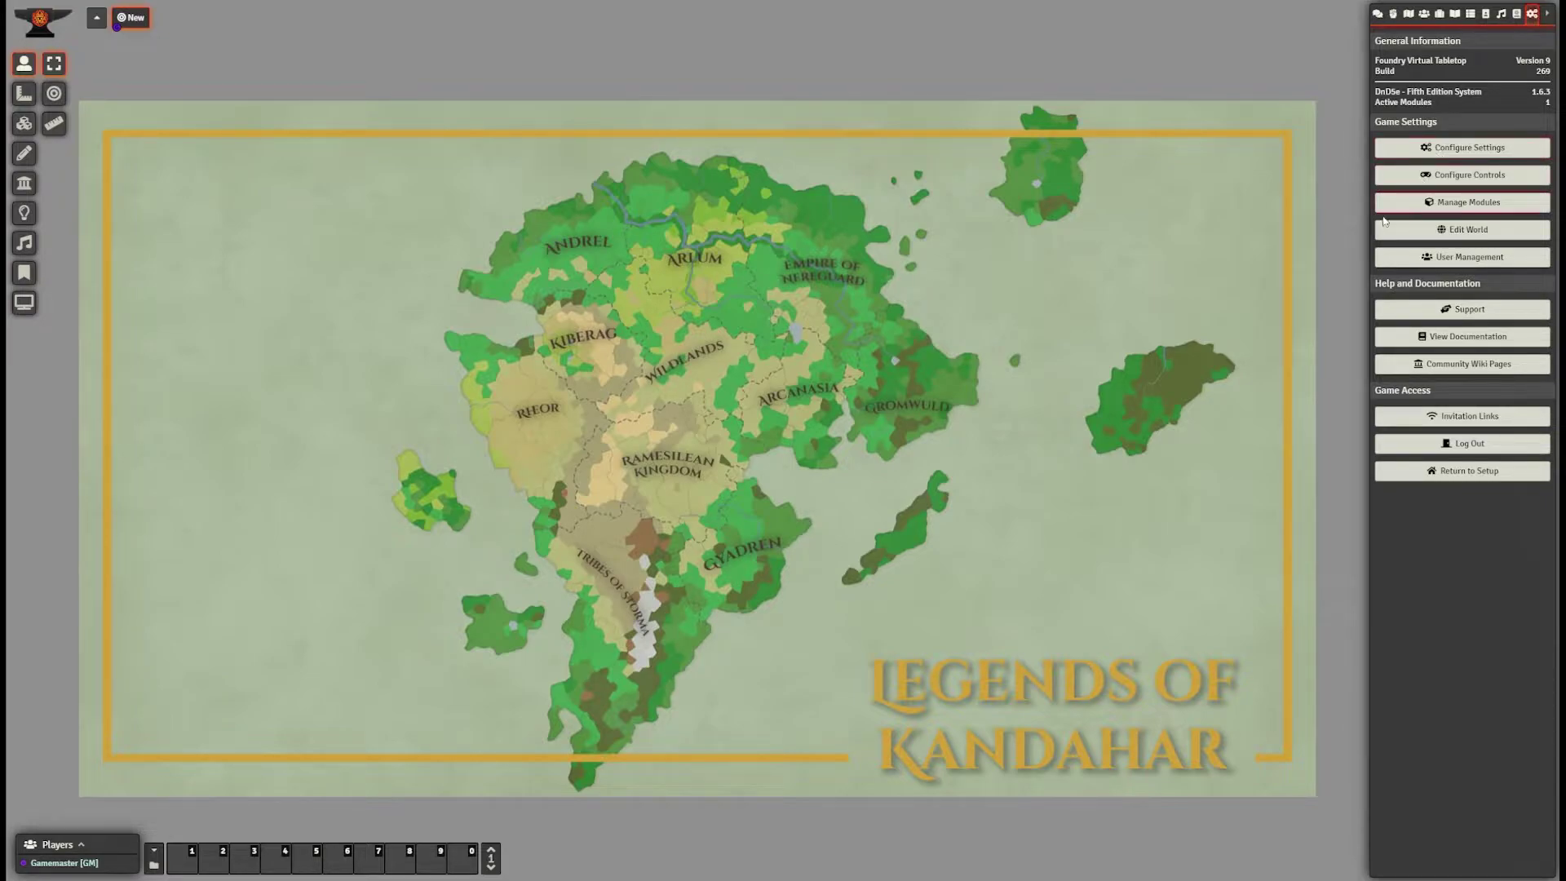
left_click(1442, 203)
left_click(838, 262)
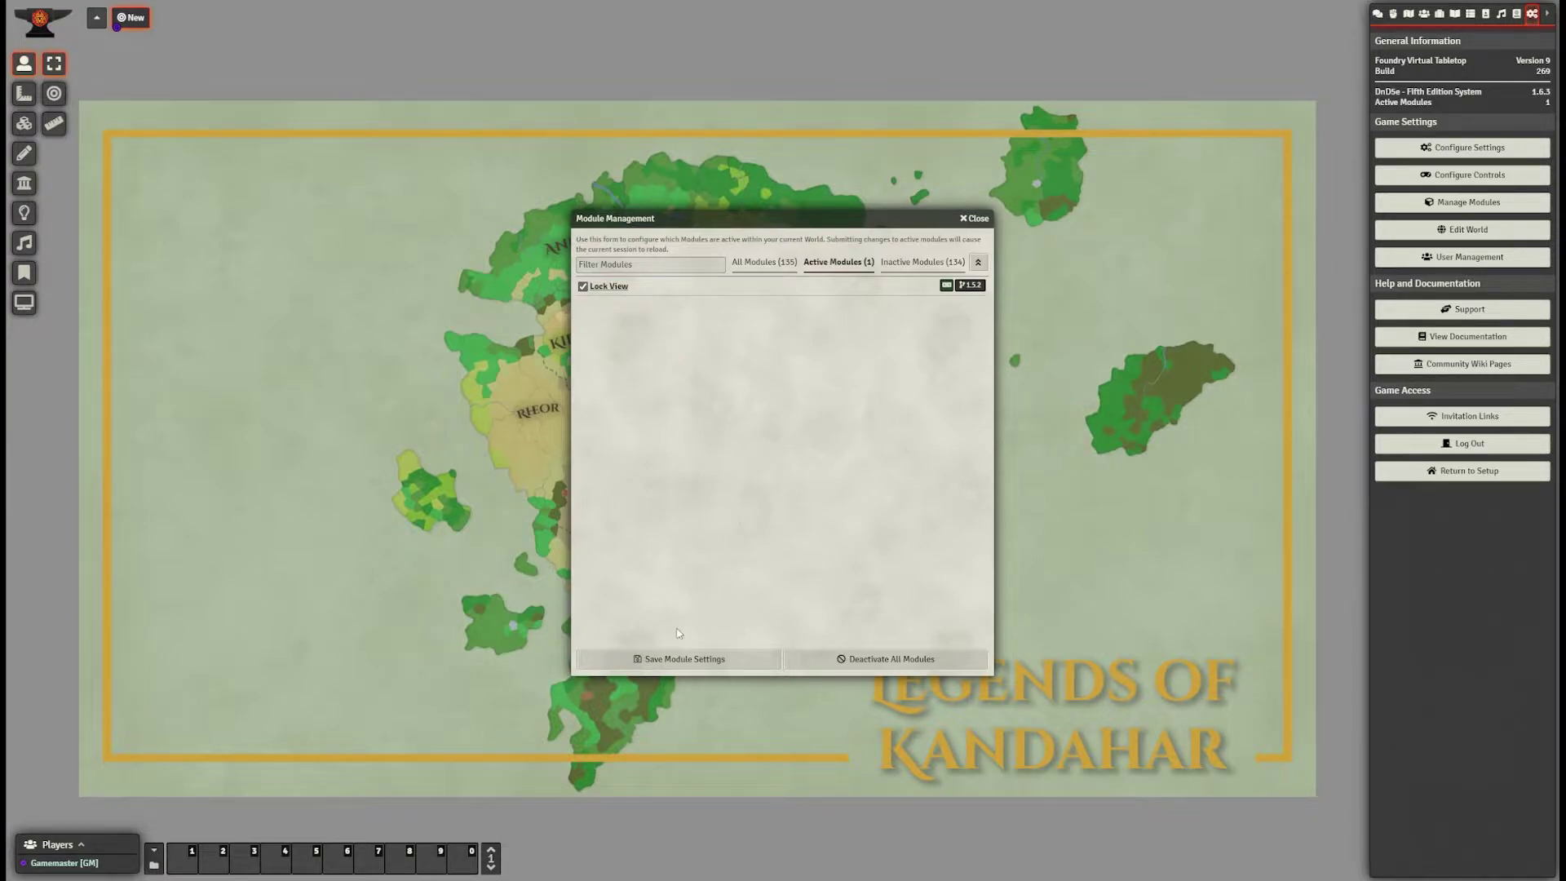
left_click(974, 218)
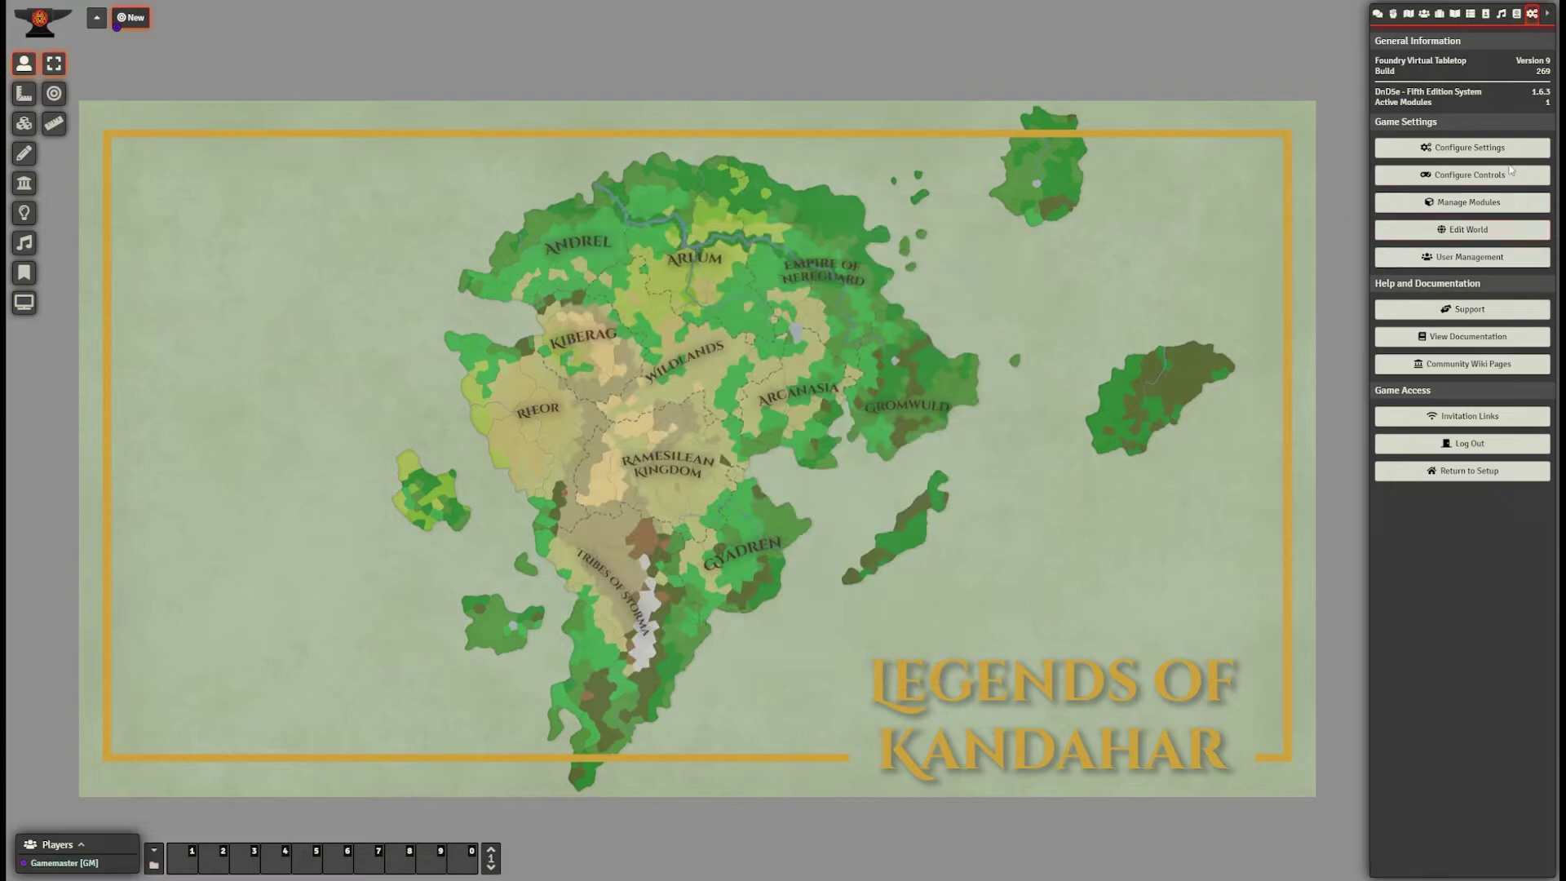
- Enable Lock View control for the Gamemaster user and the Player role, and save the module settings
left_click(1486, 150)
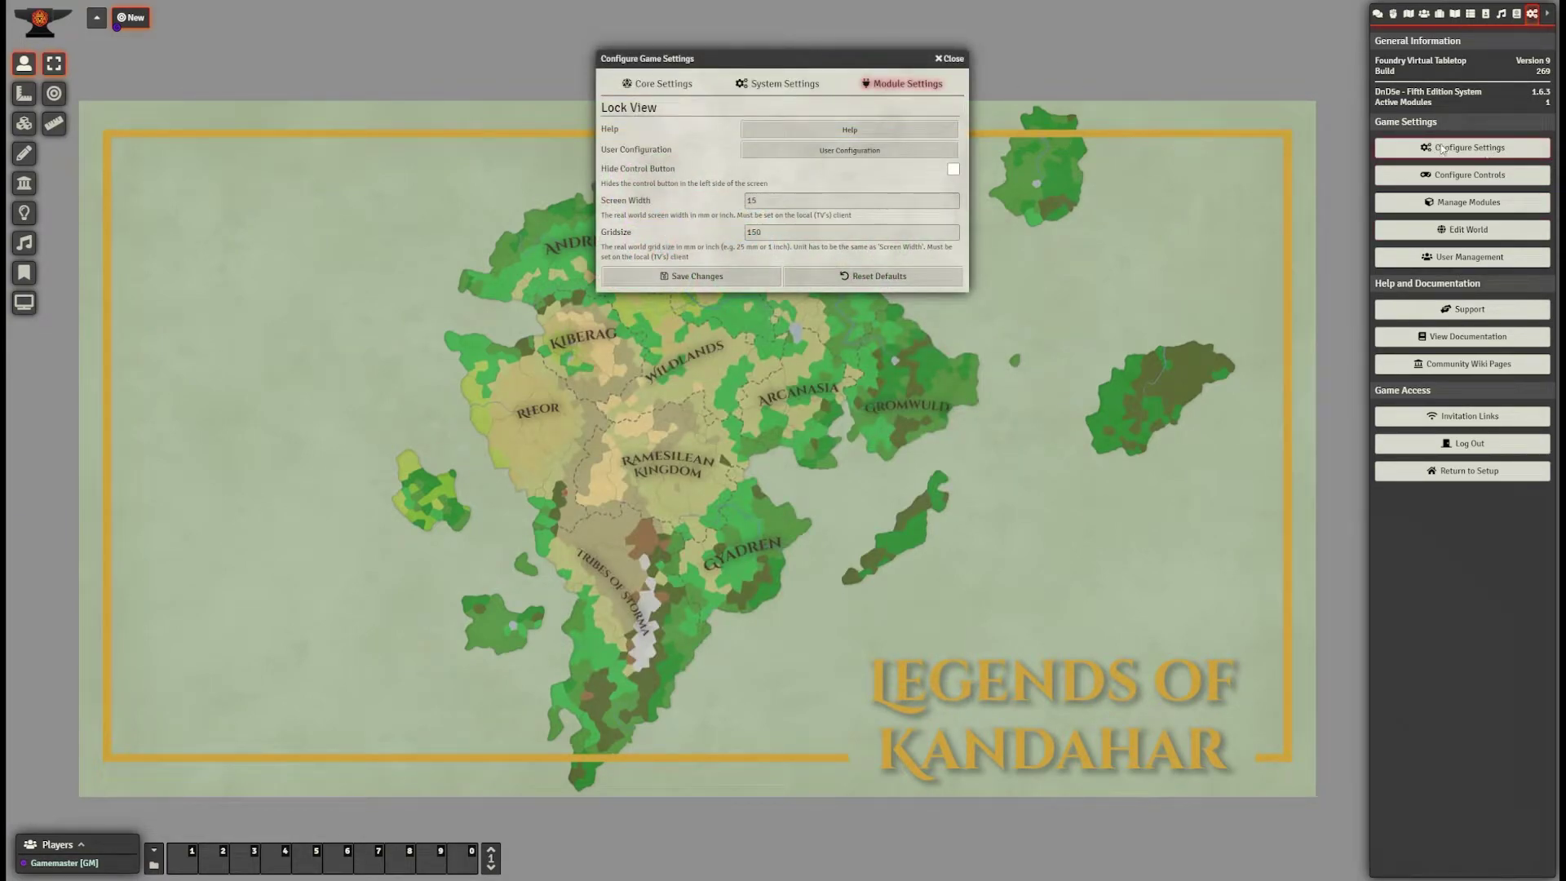
left_click(677, 82)
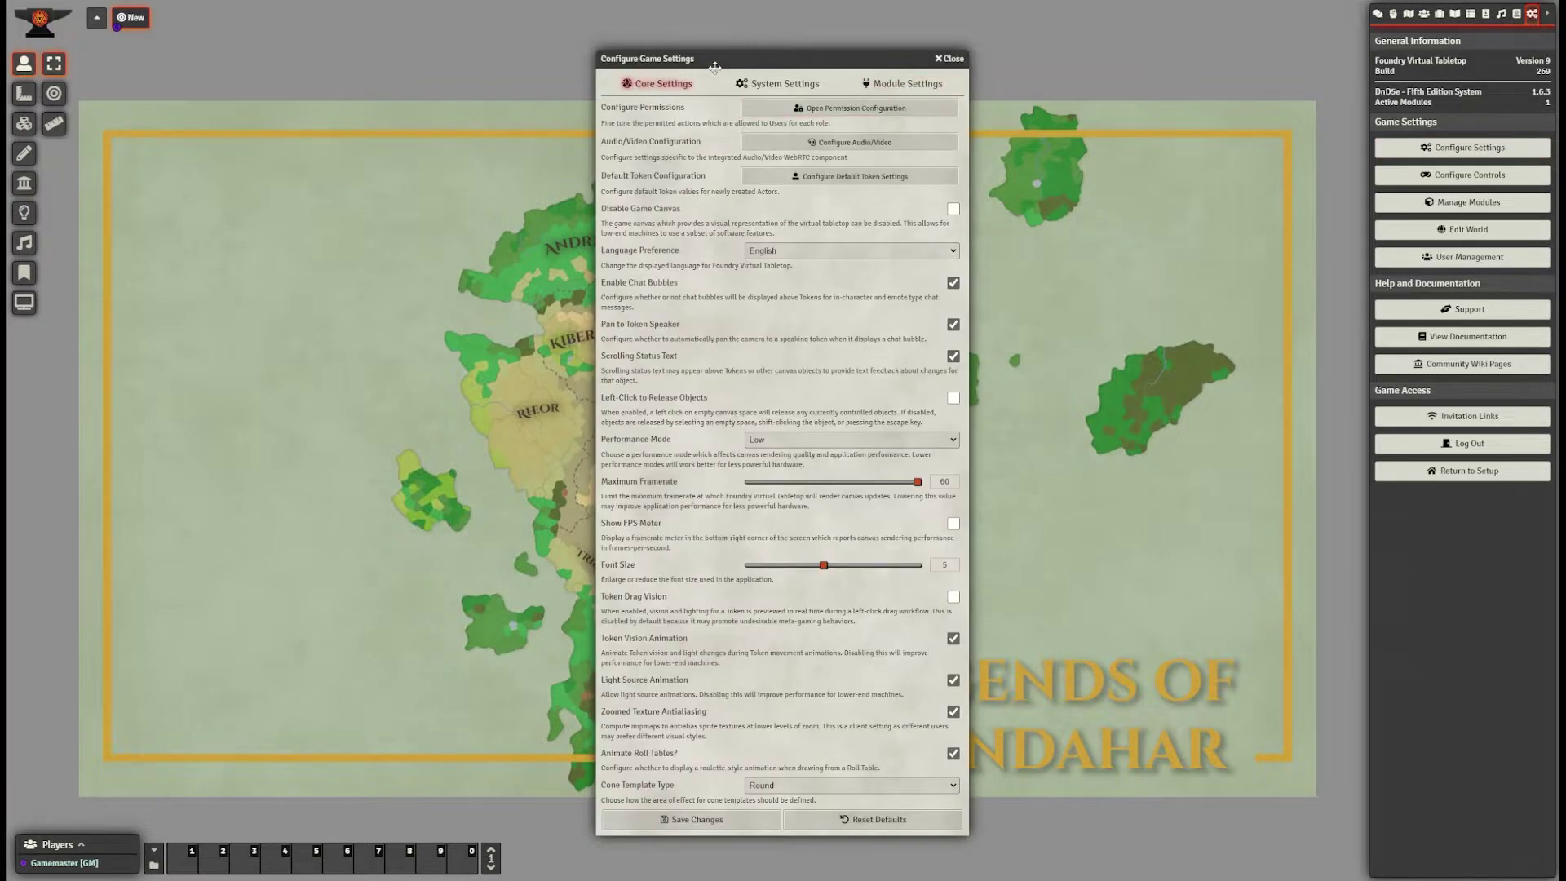
left_click(934, 86)
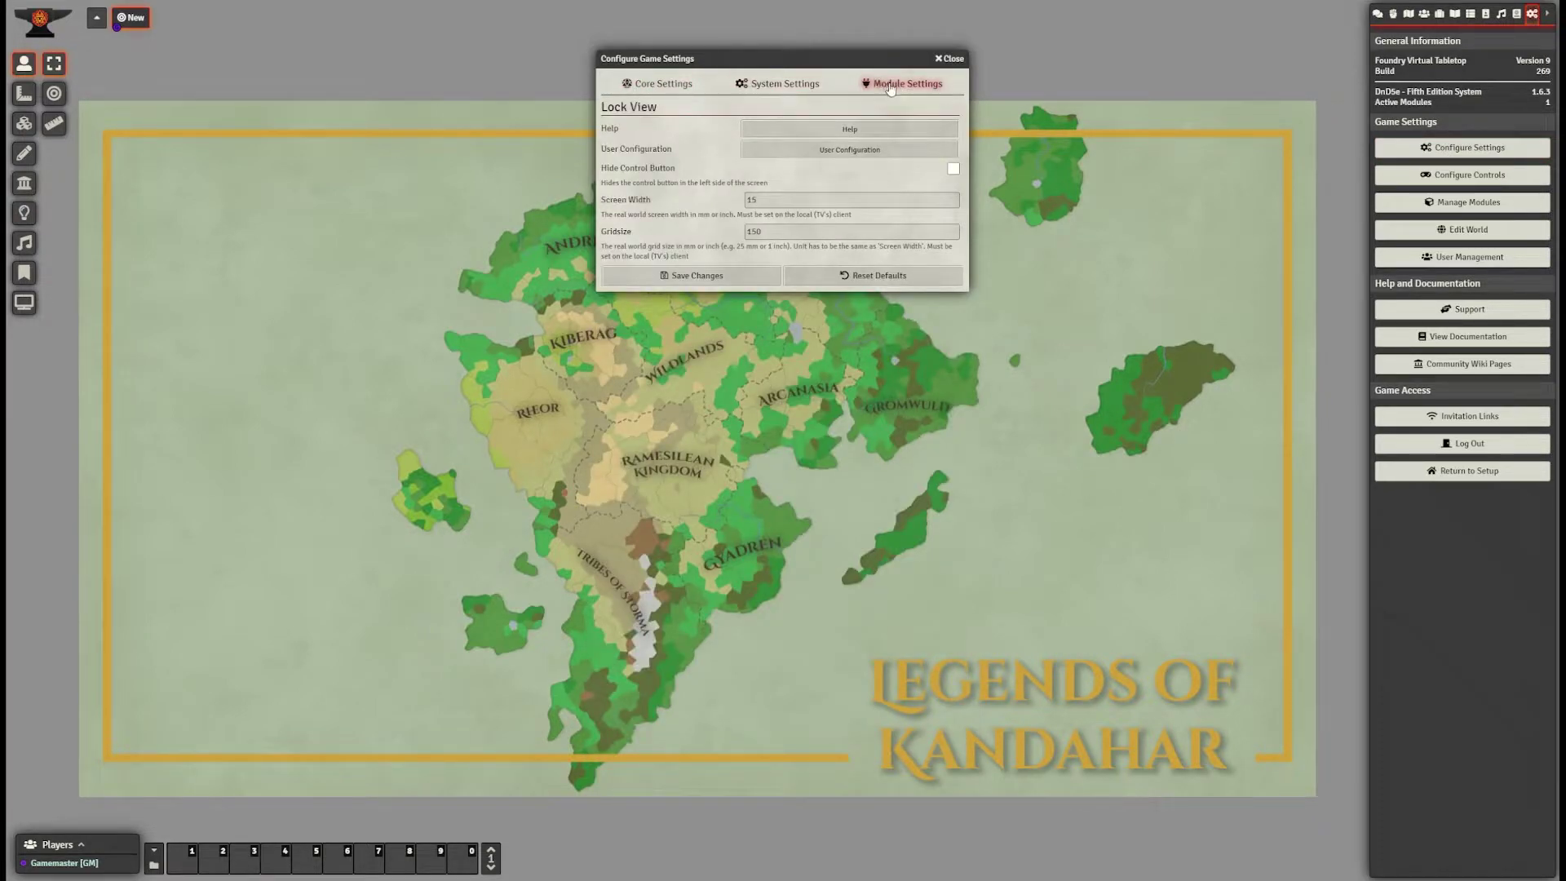
left_click(874, 153)
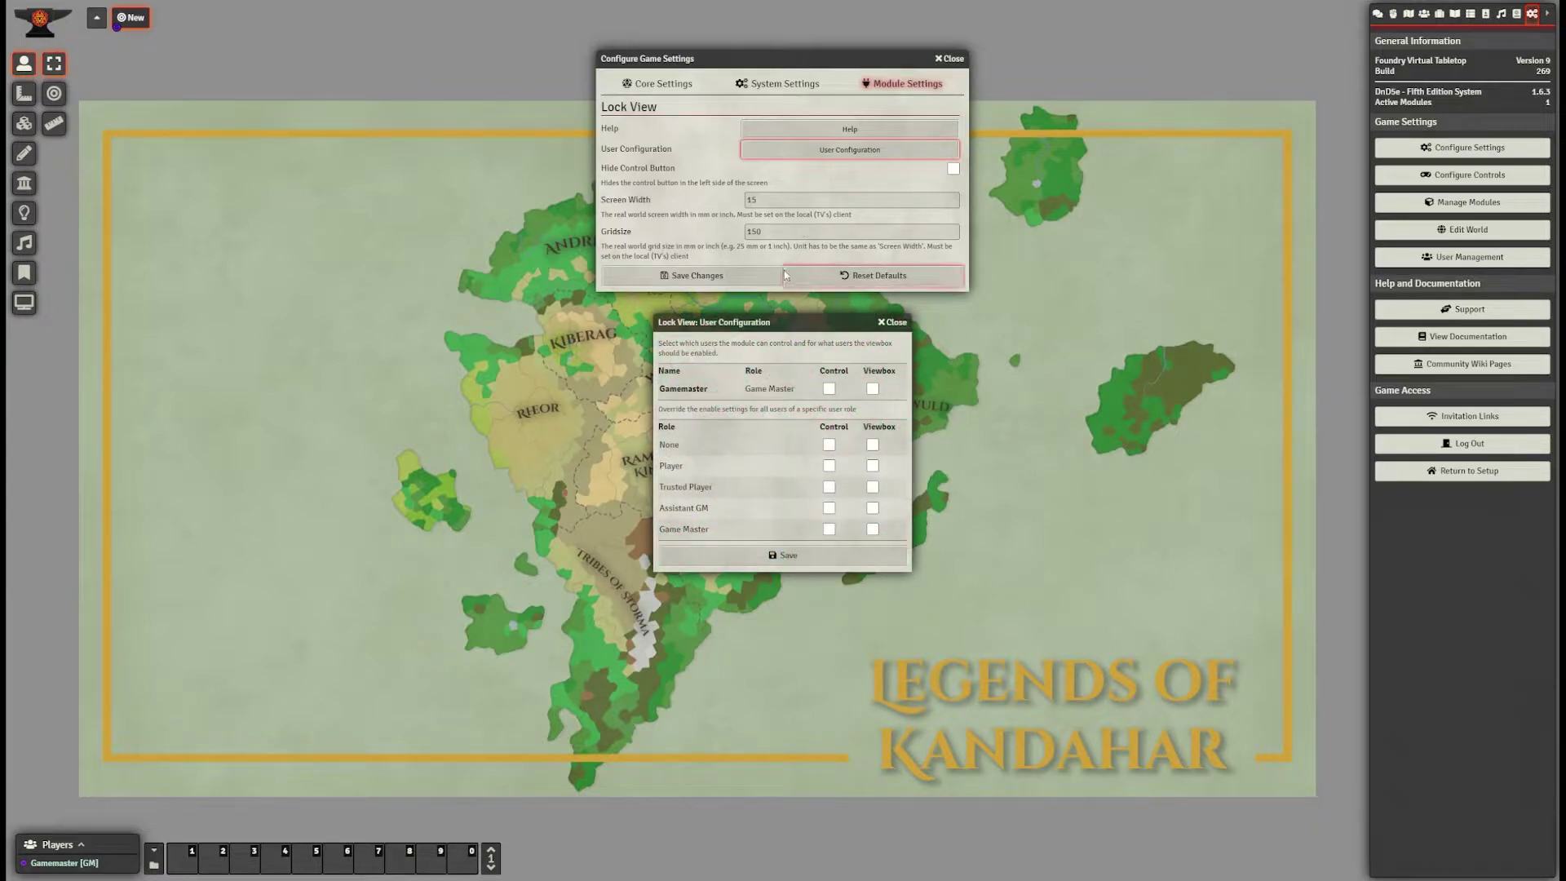
left_click_drag(813, 326, 803, 323)
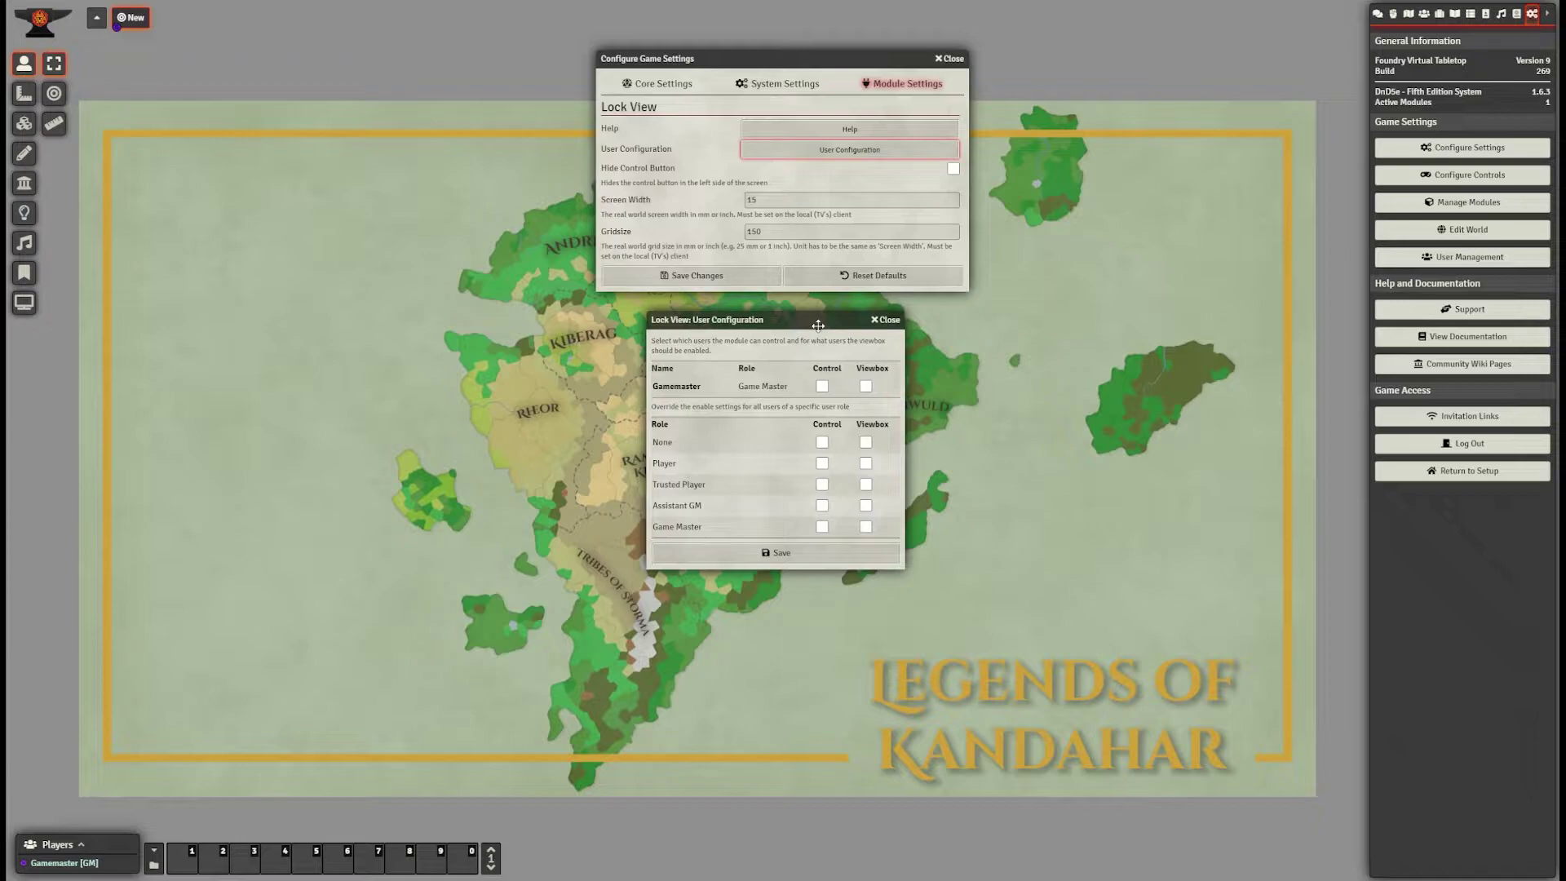
left_click(822, 386)
left_click(822, 464)
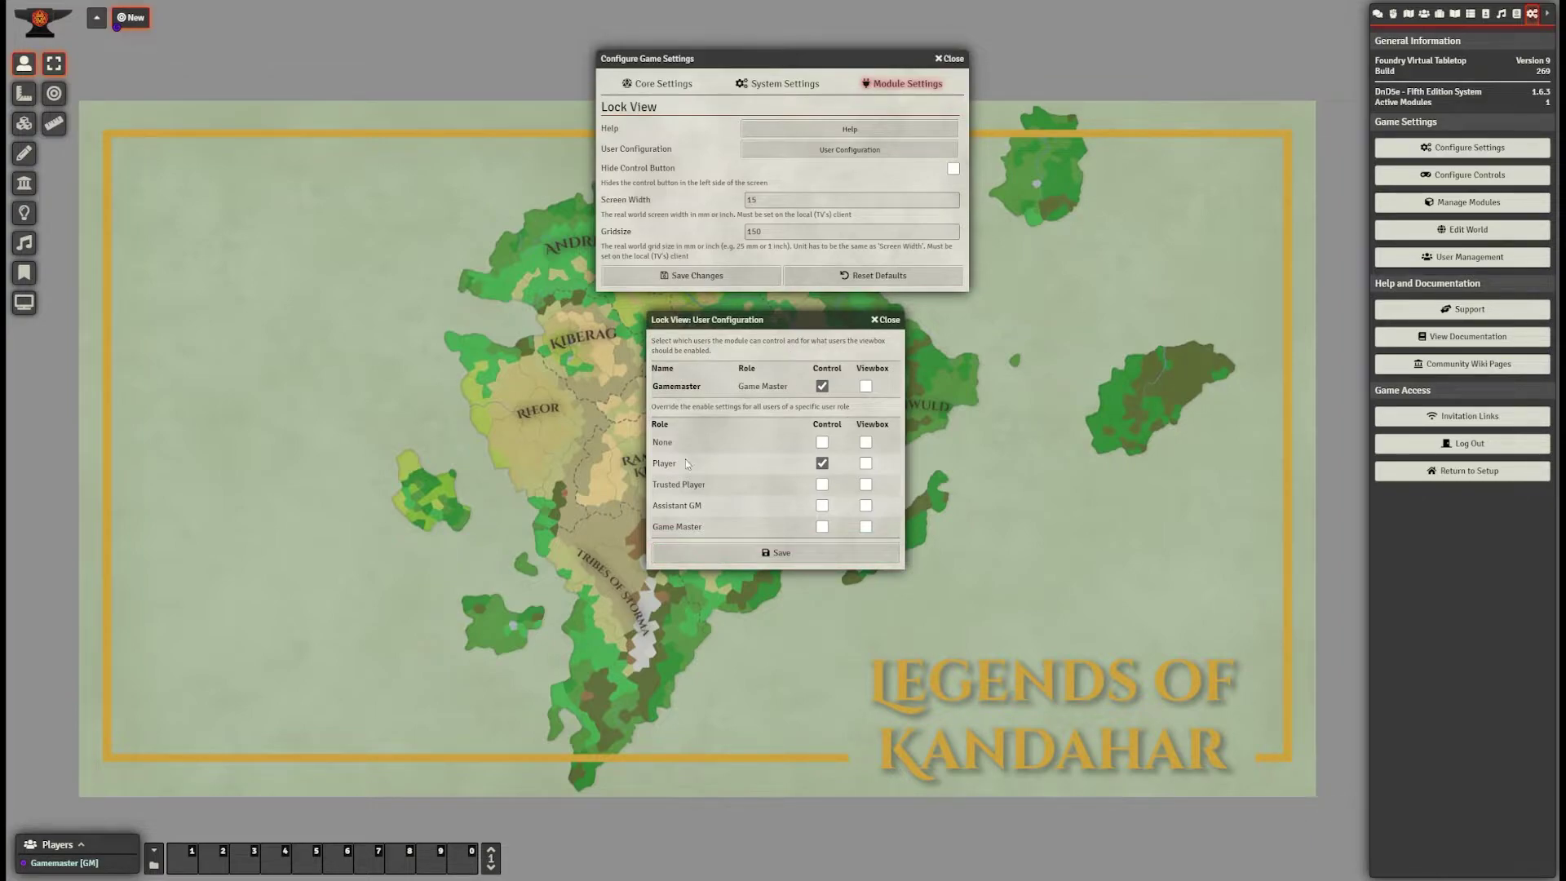
left_click(737, 551)
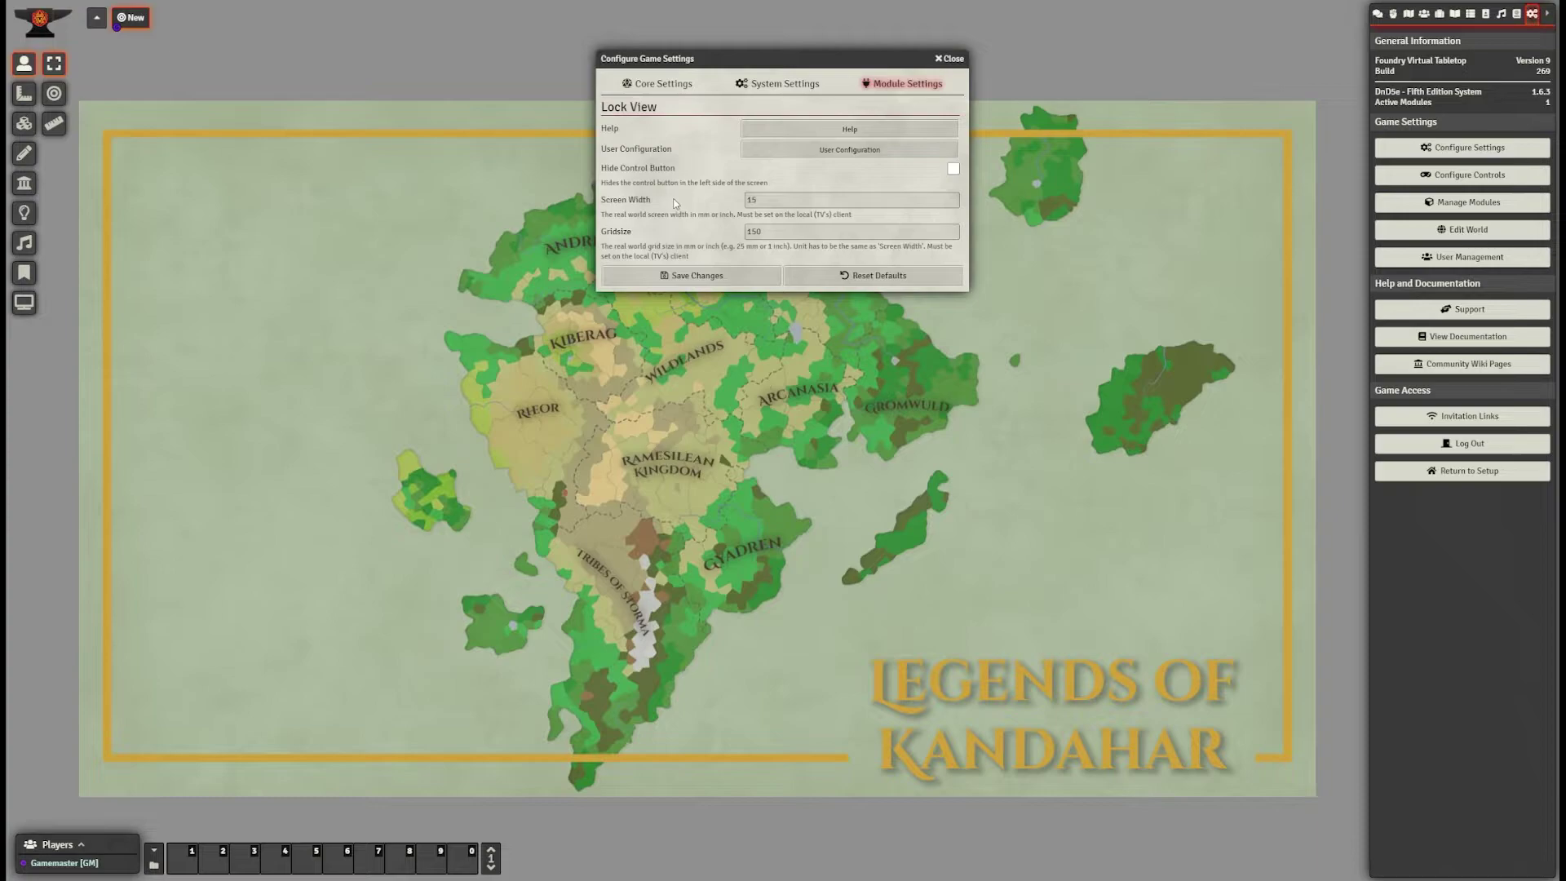
left_click(706, 281)
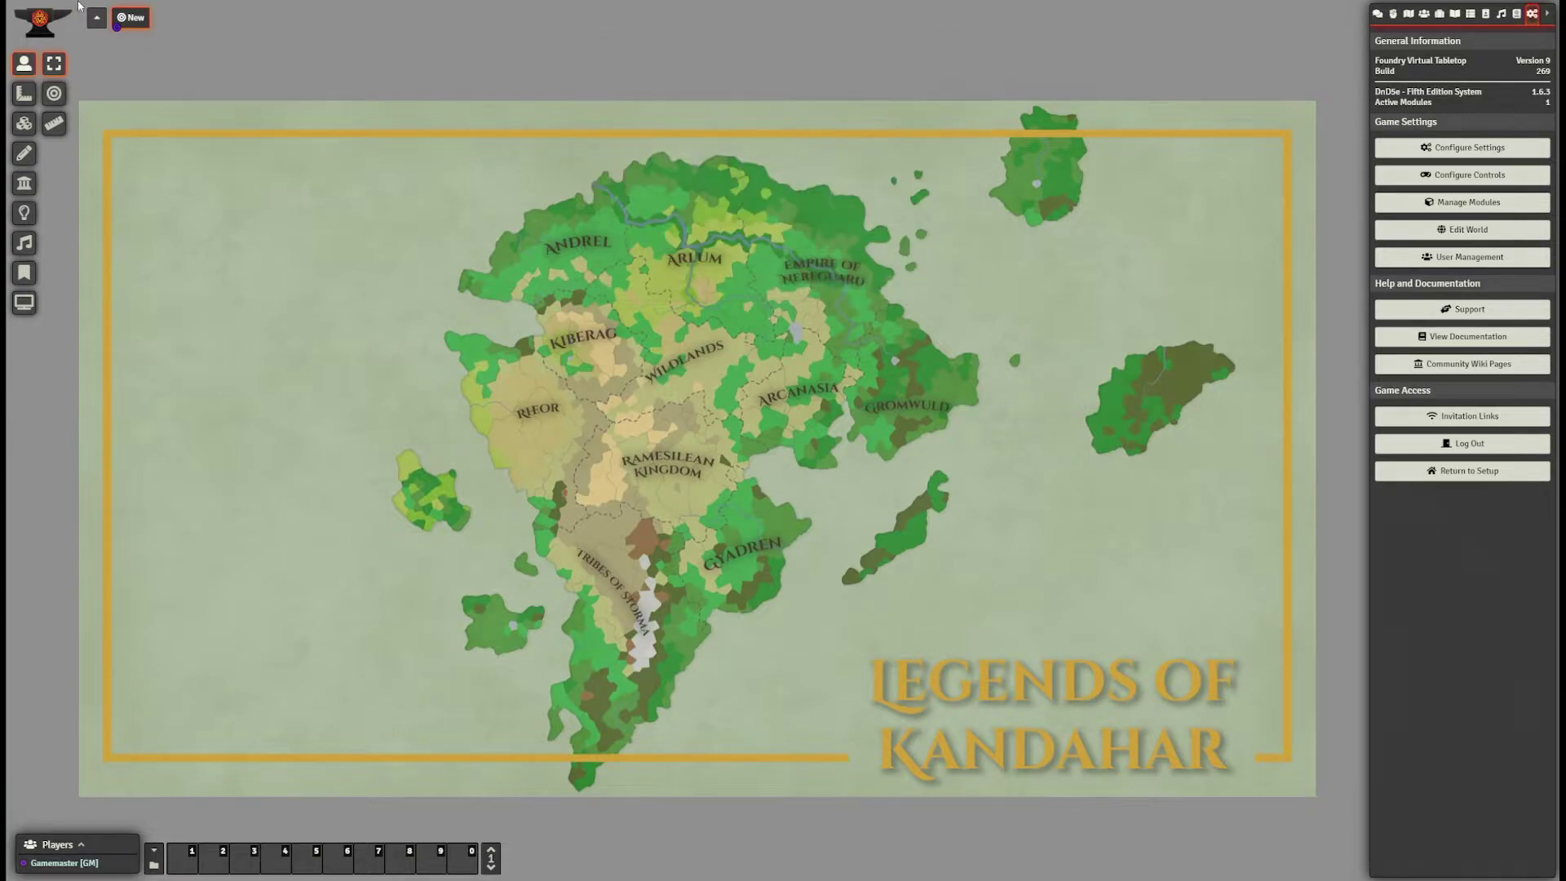
- In the New scene's Lock View configuration, enable Lock Pan and Lock Zoom and set Autoscale to Automatic Fit (outside)
right_click(130, 22)
left_click(1409, 14)
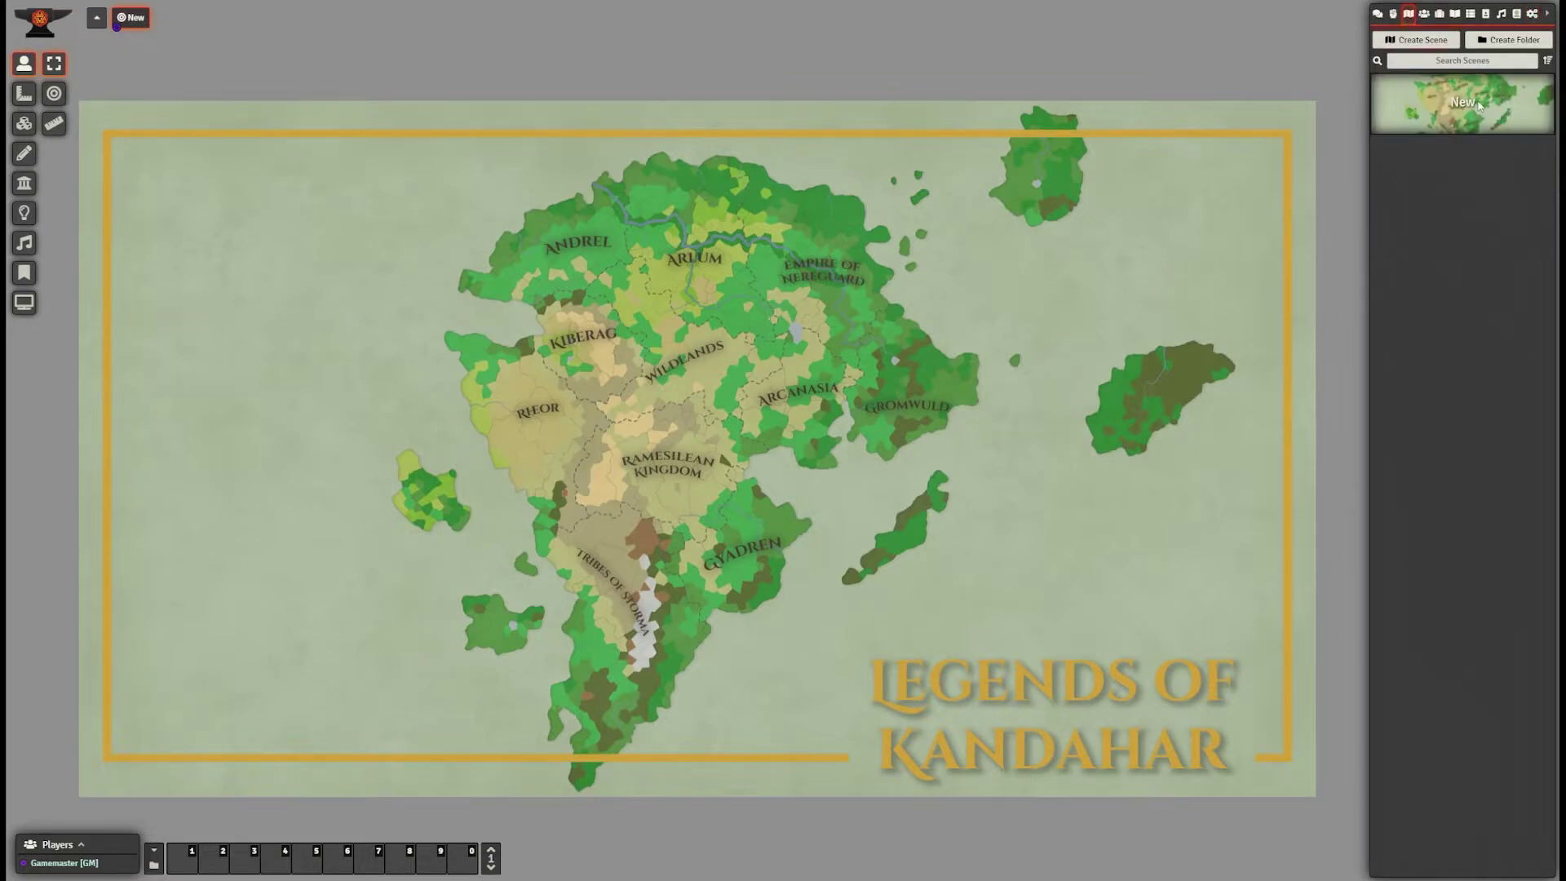
right_click(1497, 111)
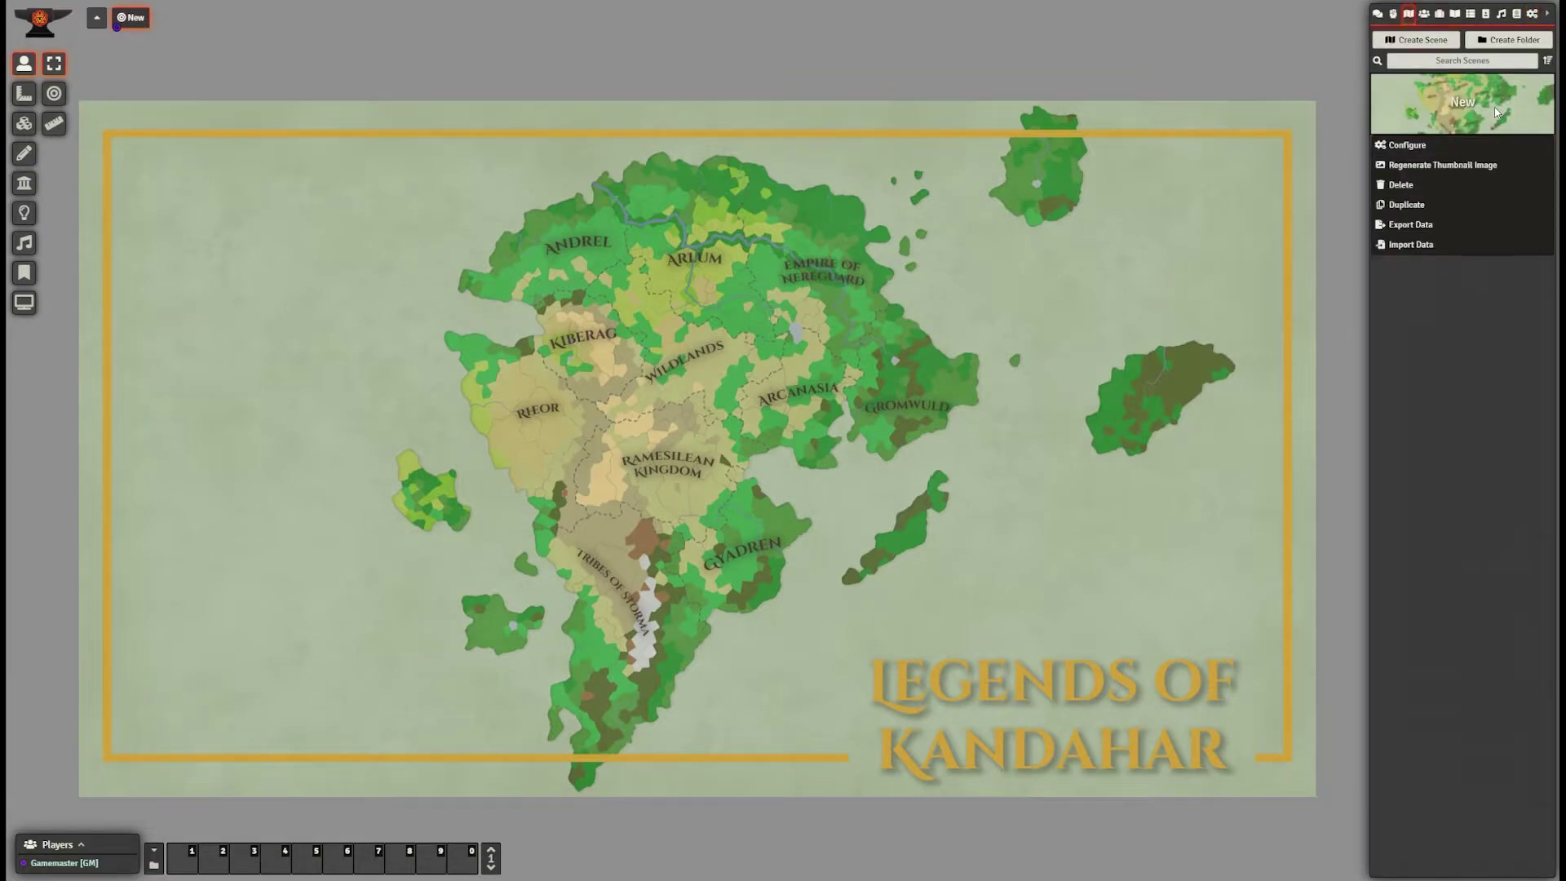
left_click(1472, 153)
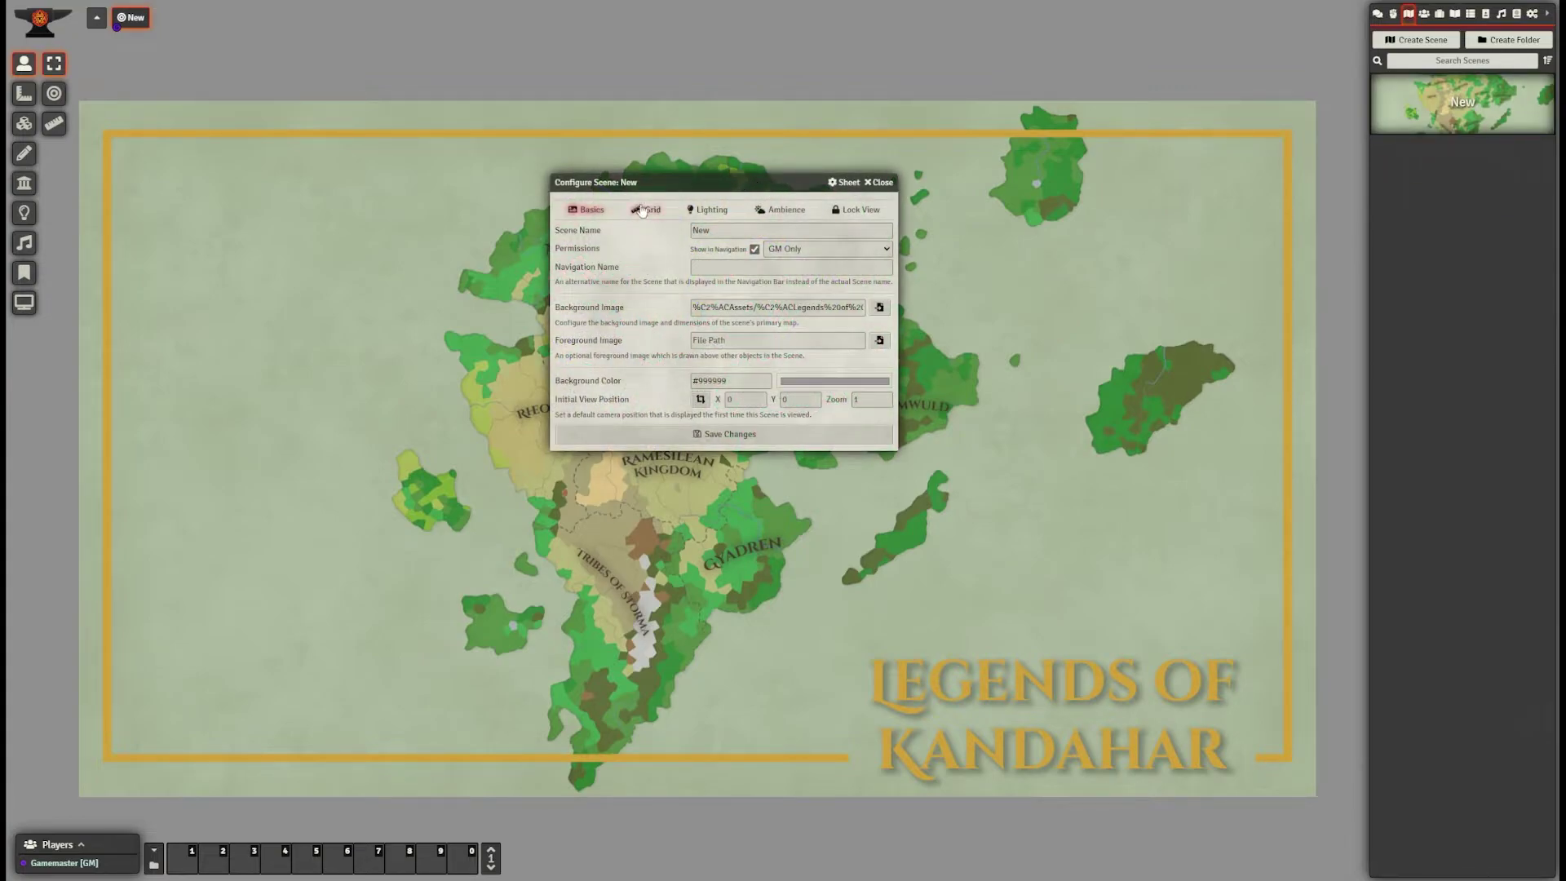
left_click(854, 214)
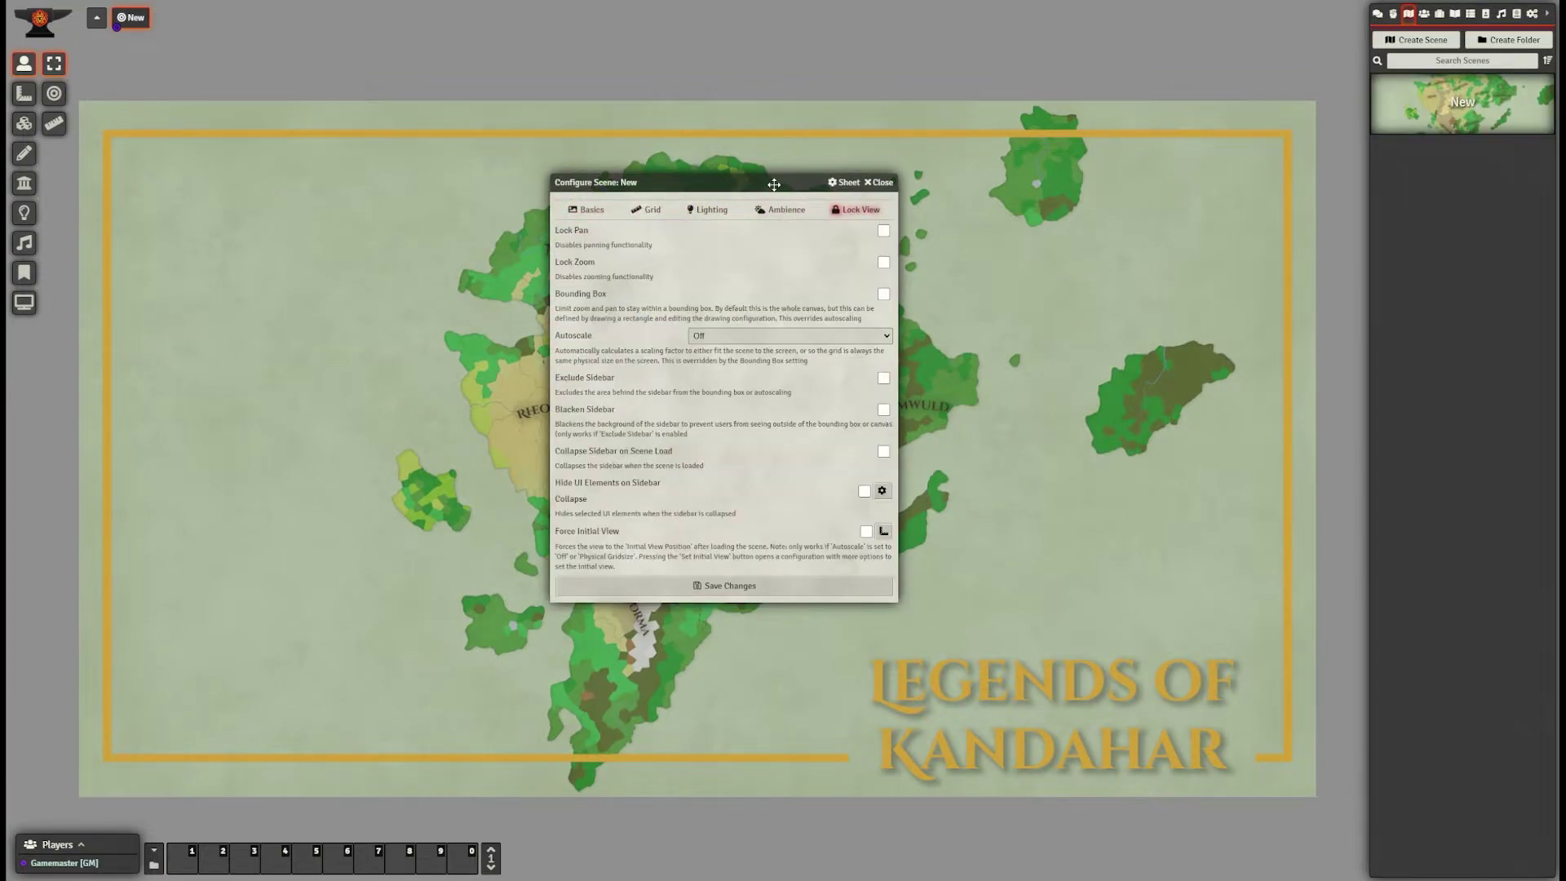
left_click_drag(773, 184, 757, 170)
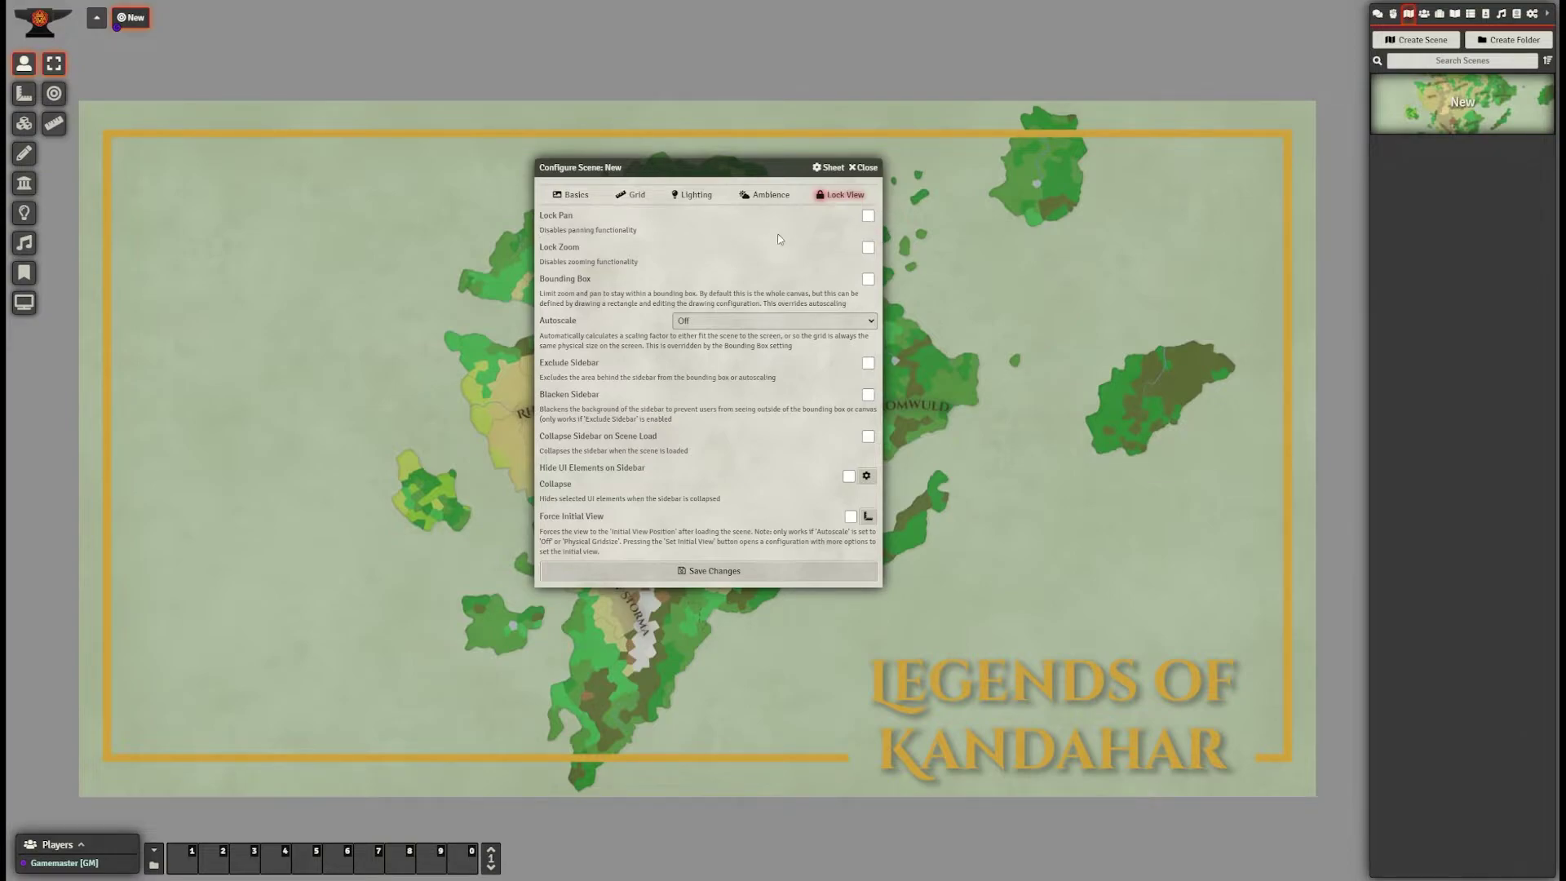
left_click(868, 216)
left_click(869, 248)
left_click(765, 323)
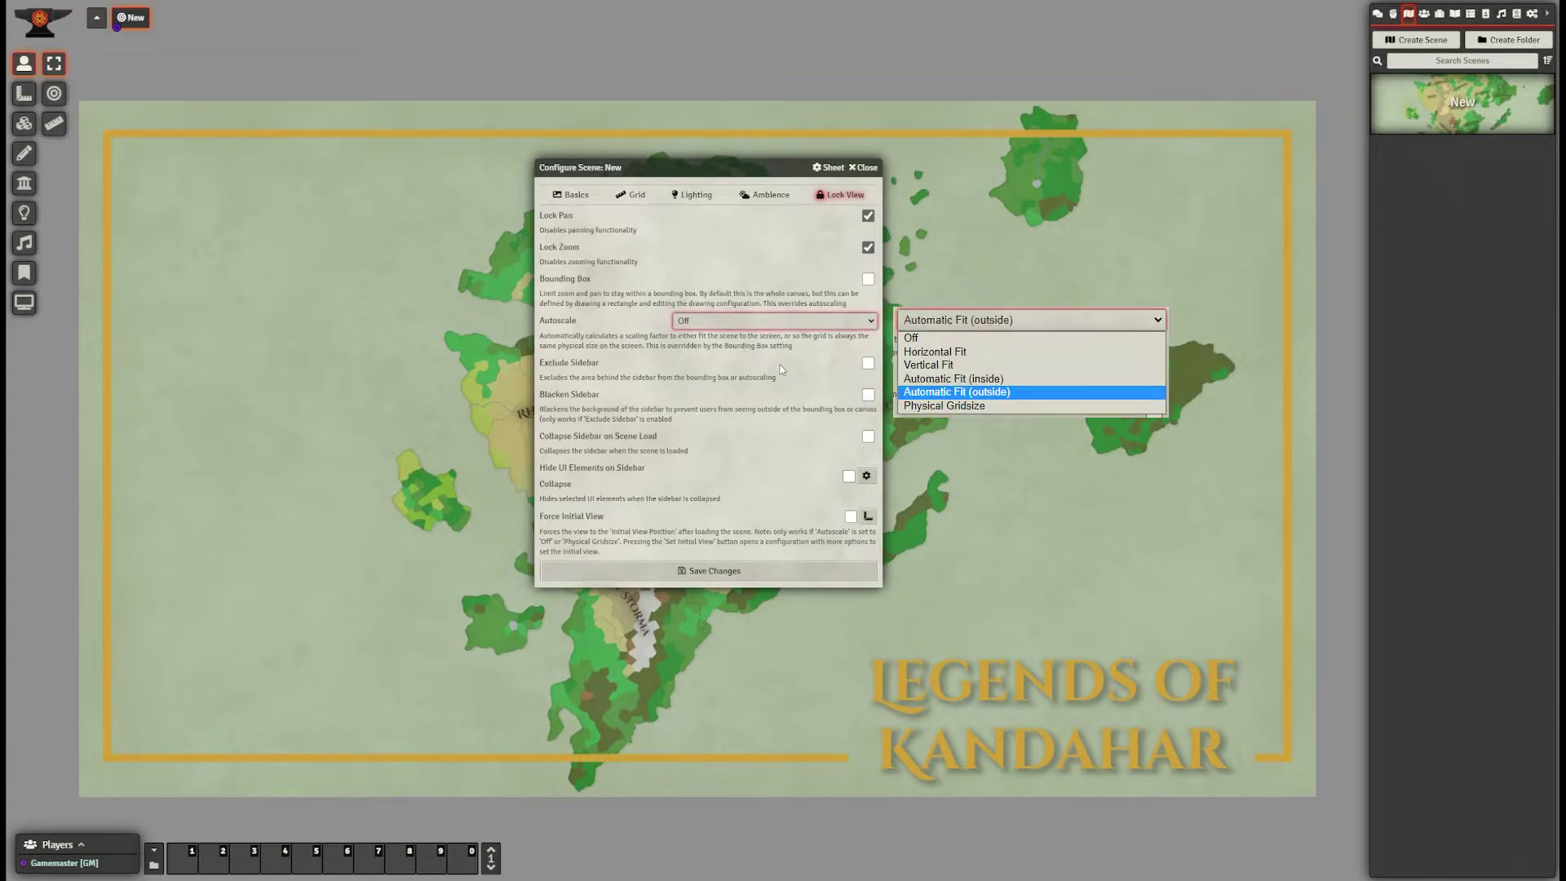
key("Return")
left_click_drag(725, 167, 731, 164)
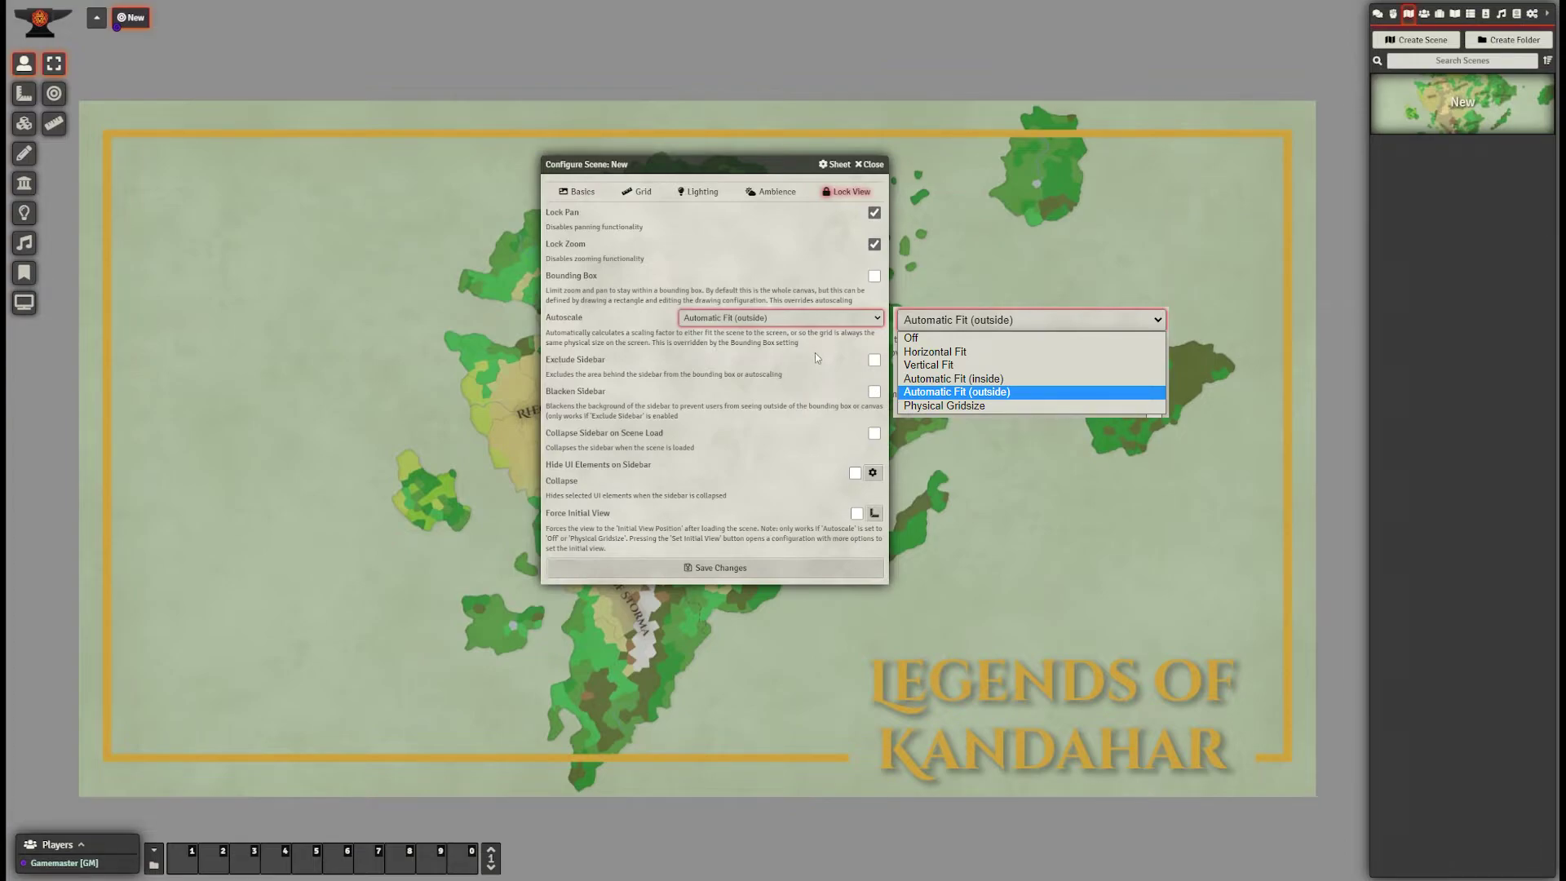
left_click(1345, 364)
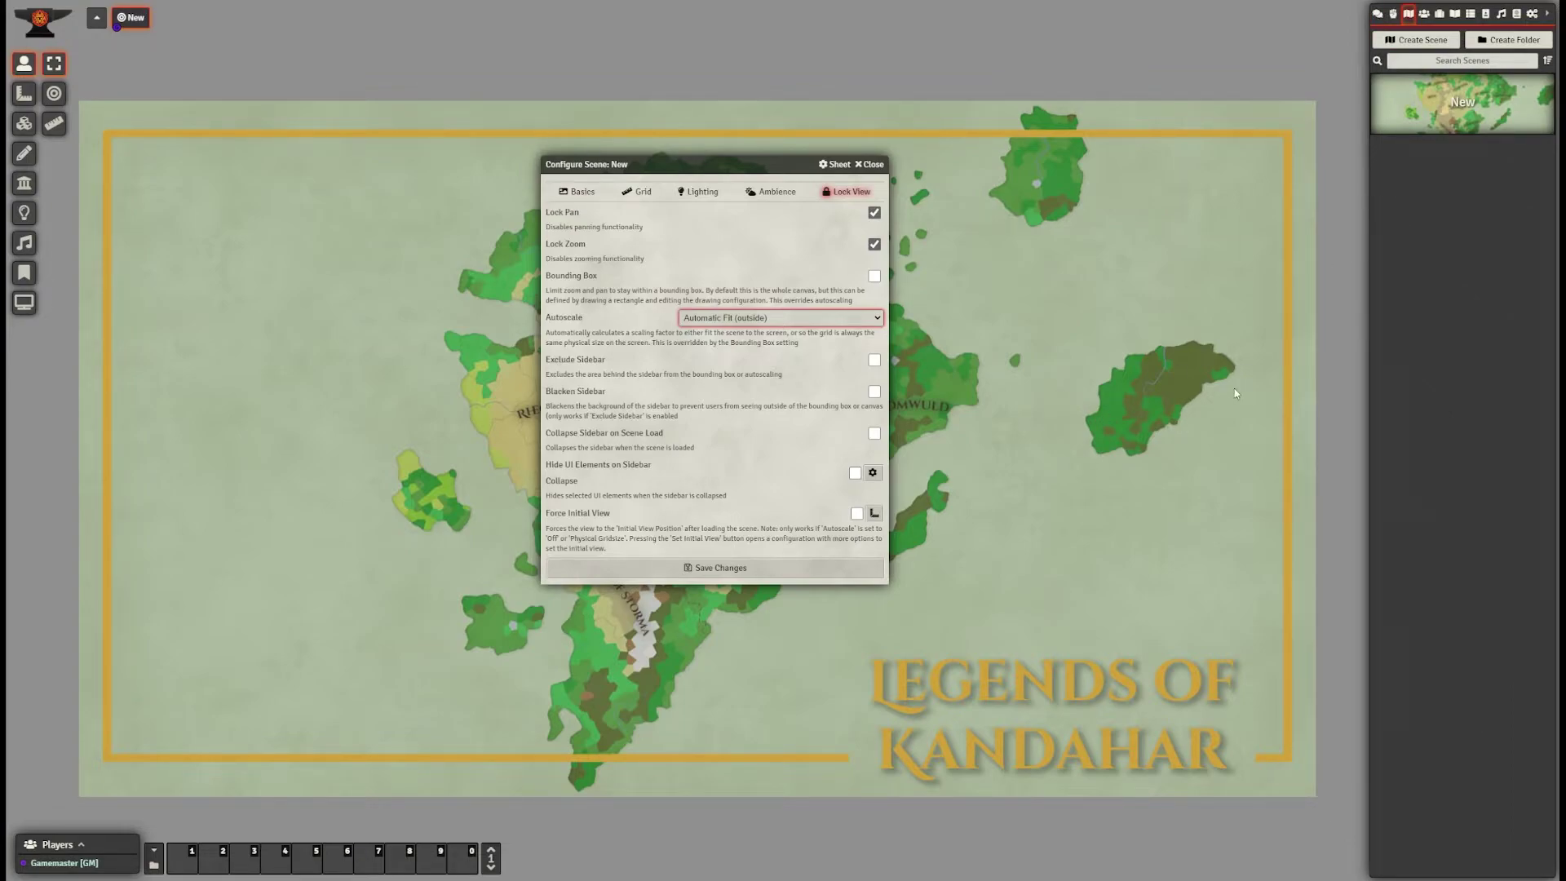
- Enable Exclude Sidebar for the New scene, set its background color to #a2ae90, and save the scene configuration
scroll(1244, 373, "up", 1)
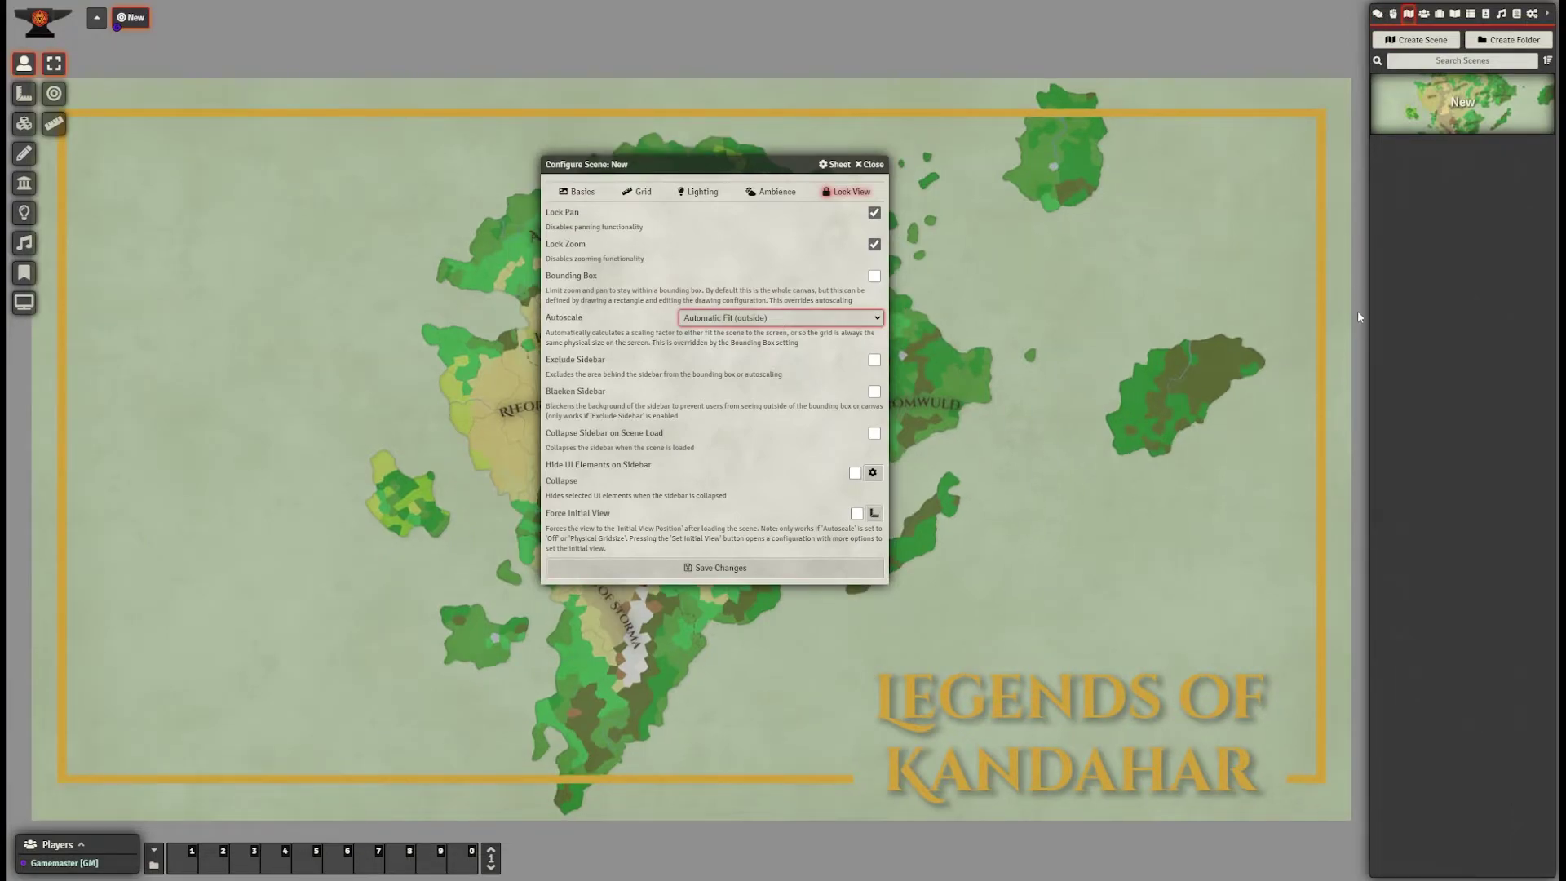
scroll(1352, 320, "up", 2)
scroll(1352, 319, "down", 3)
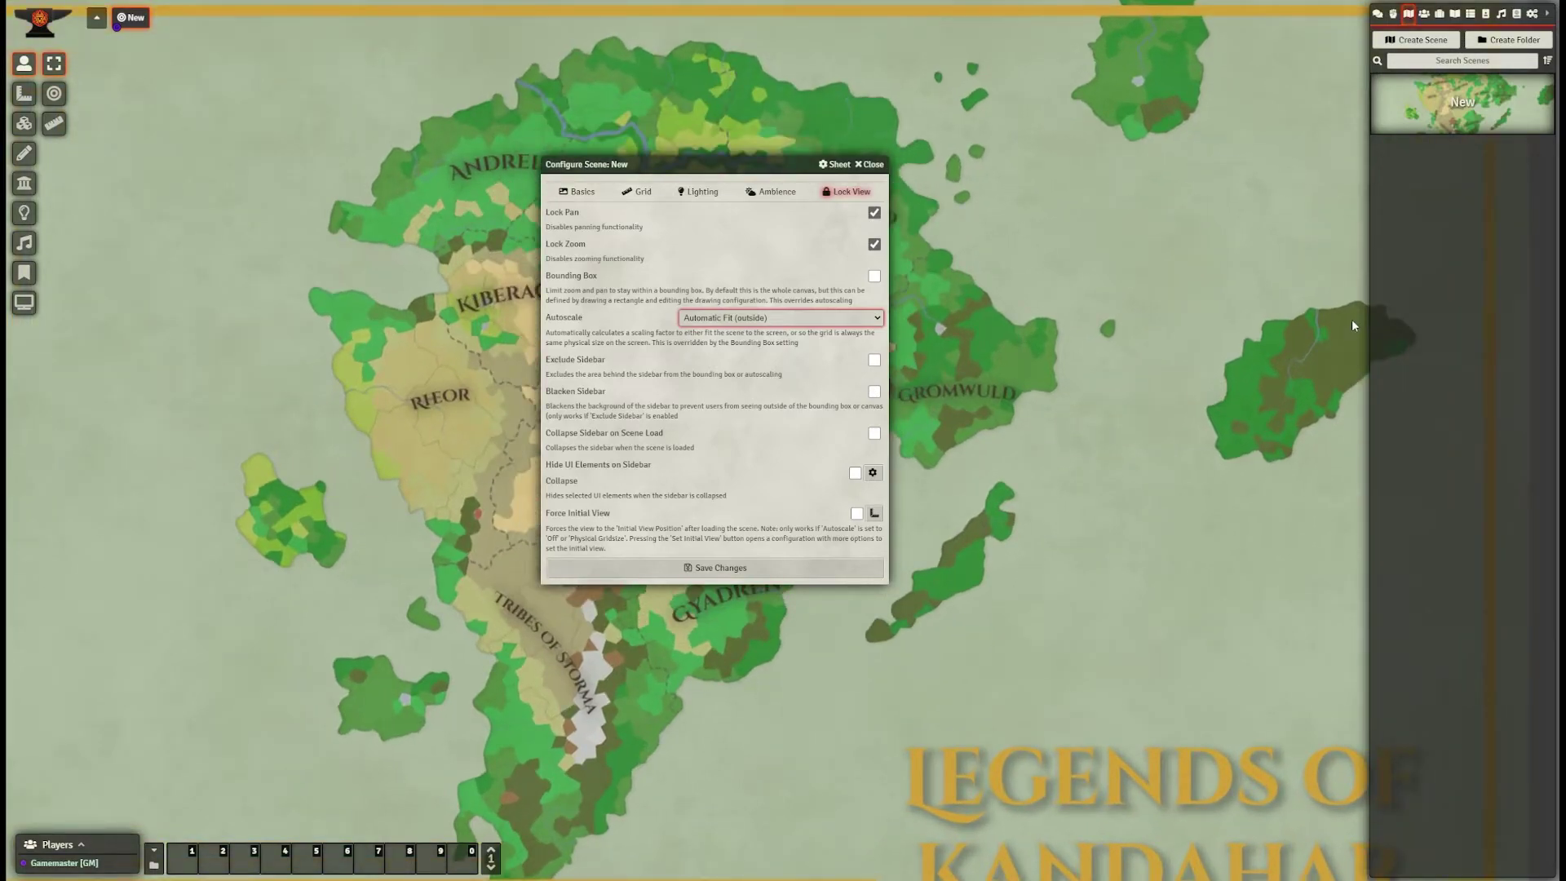
left_click(873, 359)
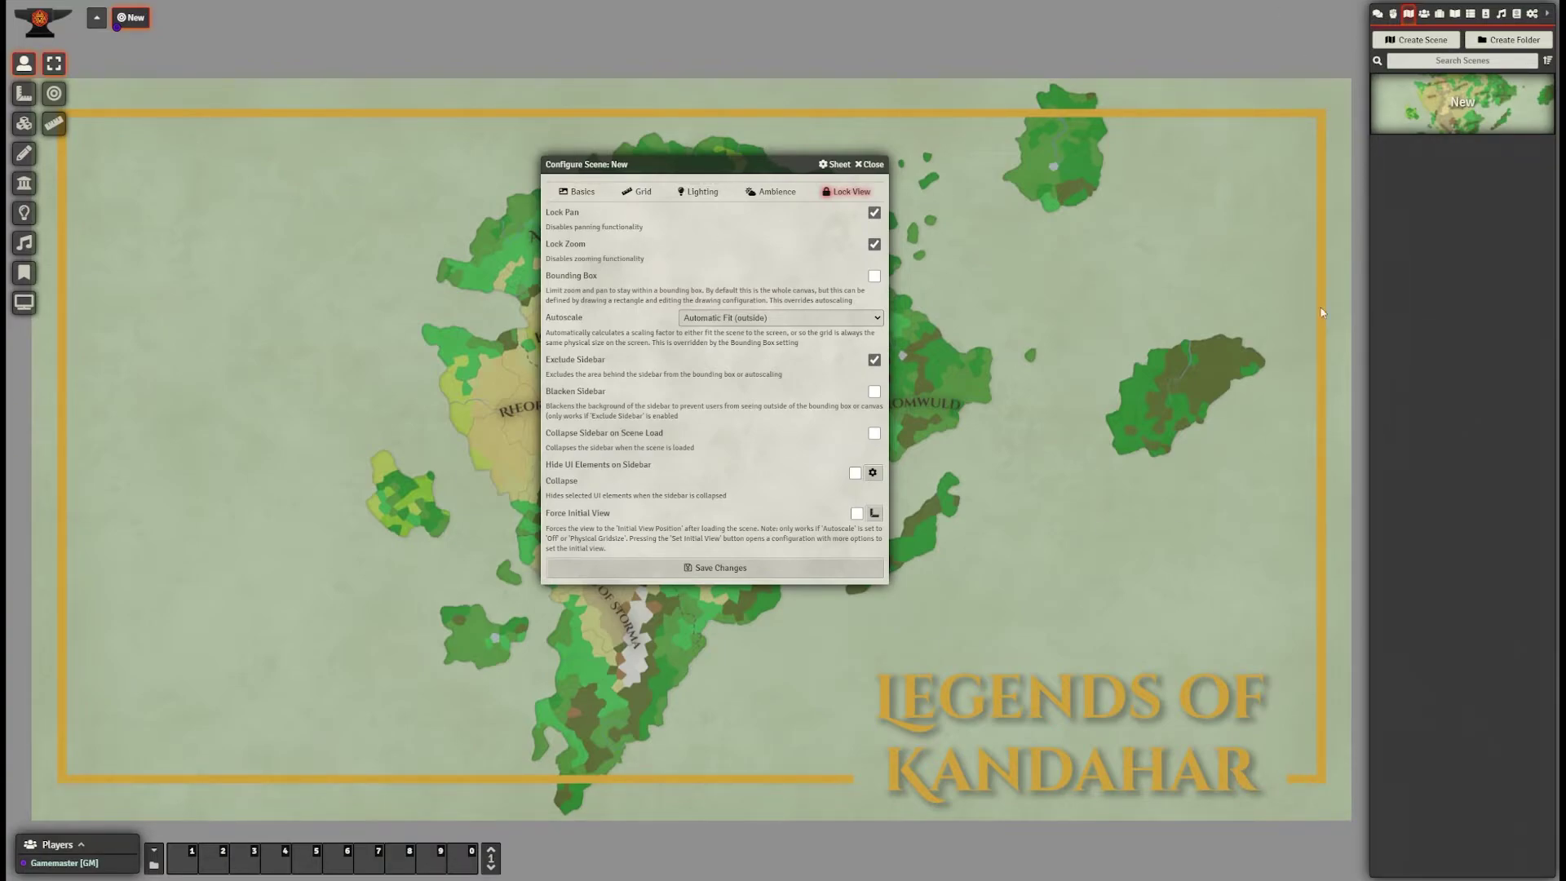
left_click(1377, 13)
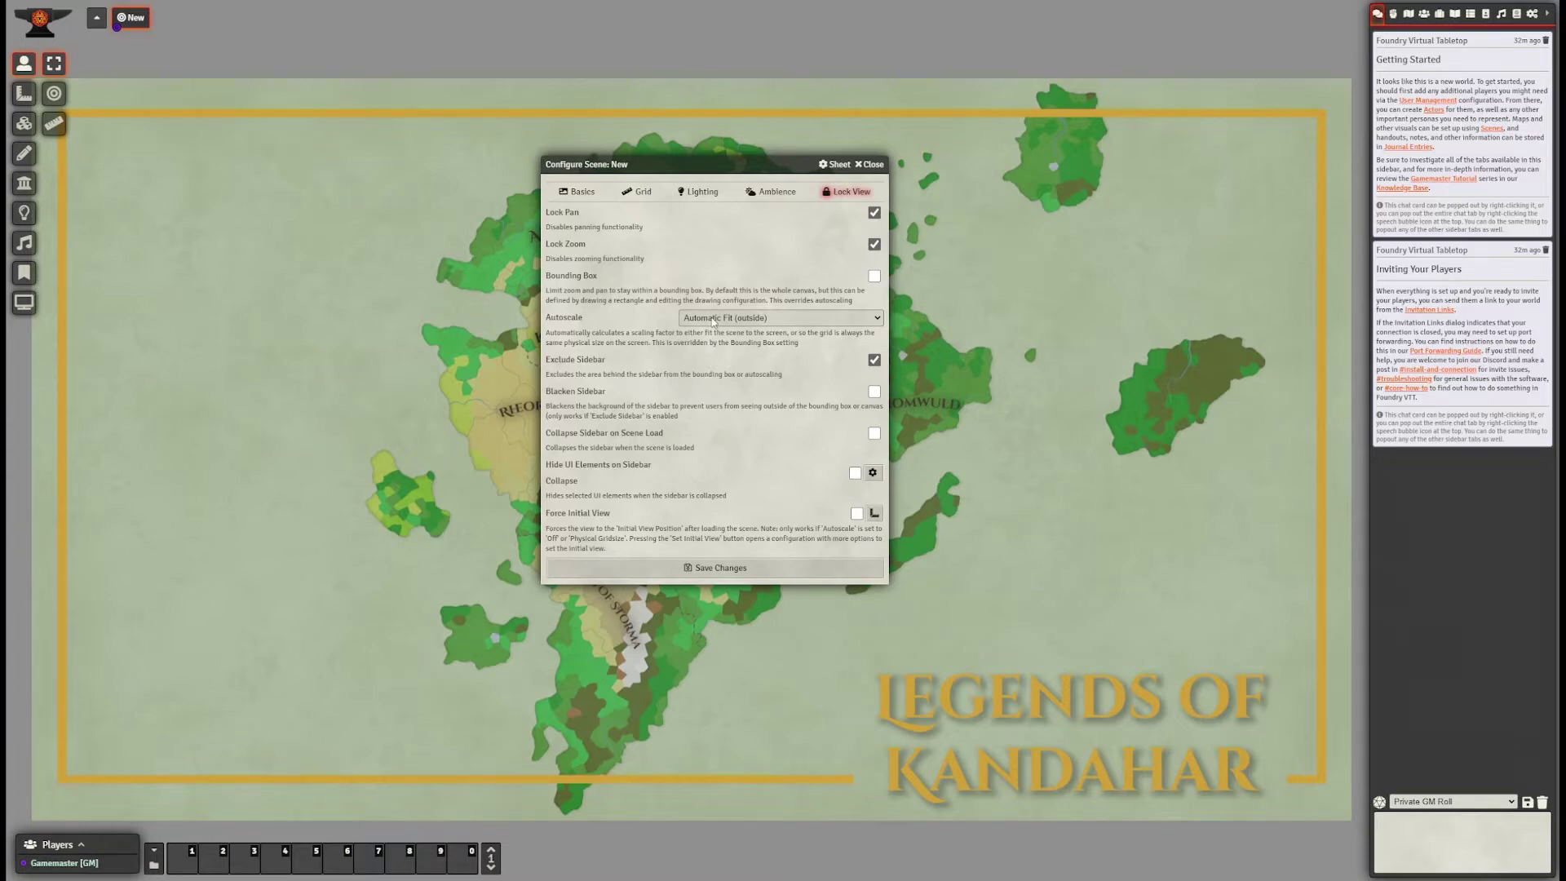
left_click(776, 569)
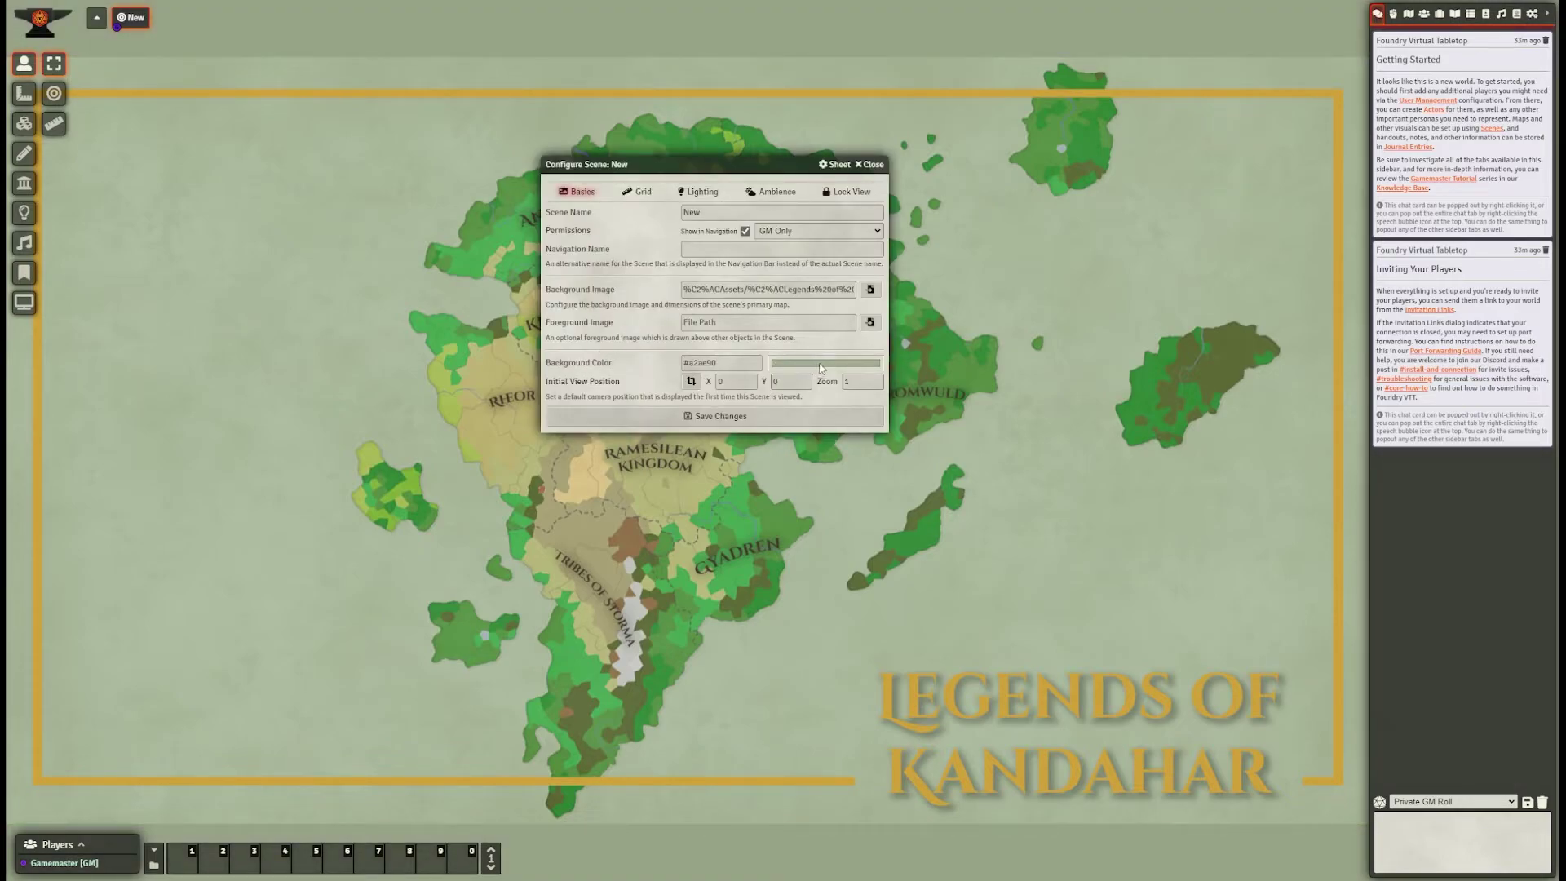
left_click(767, 417)
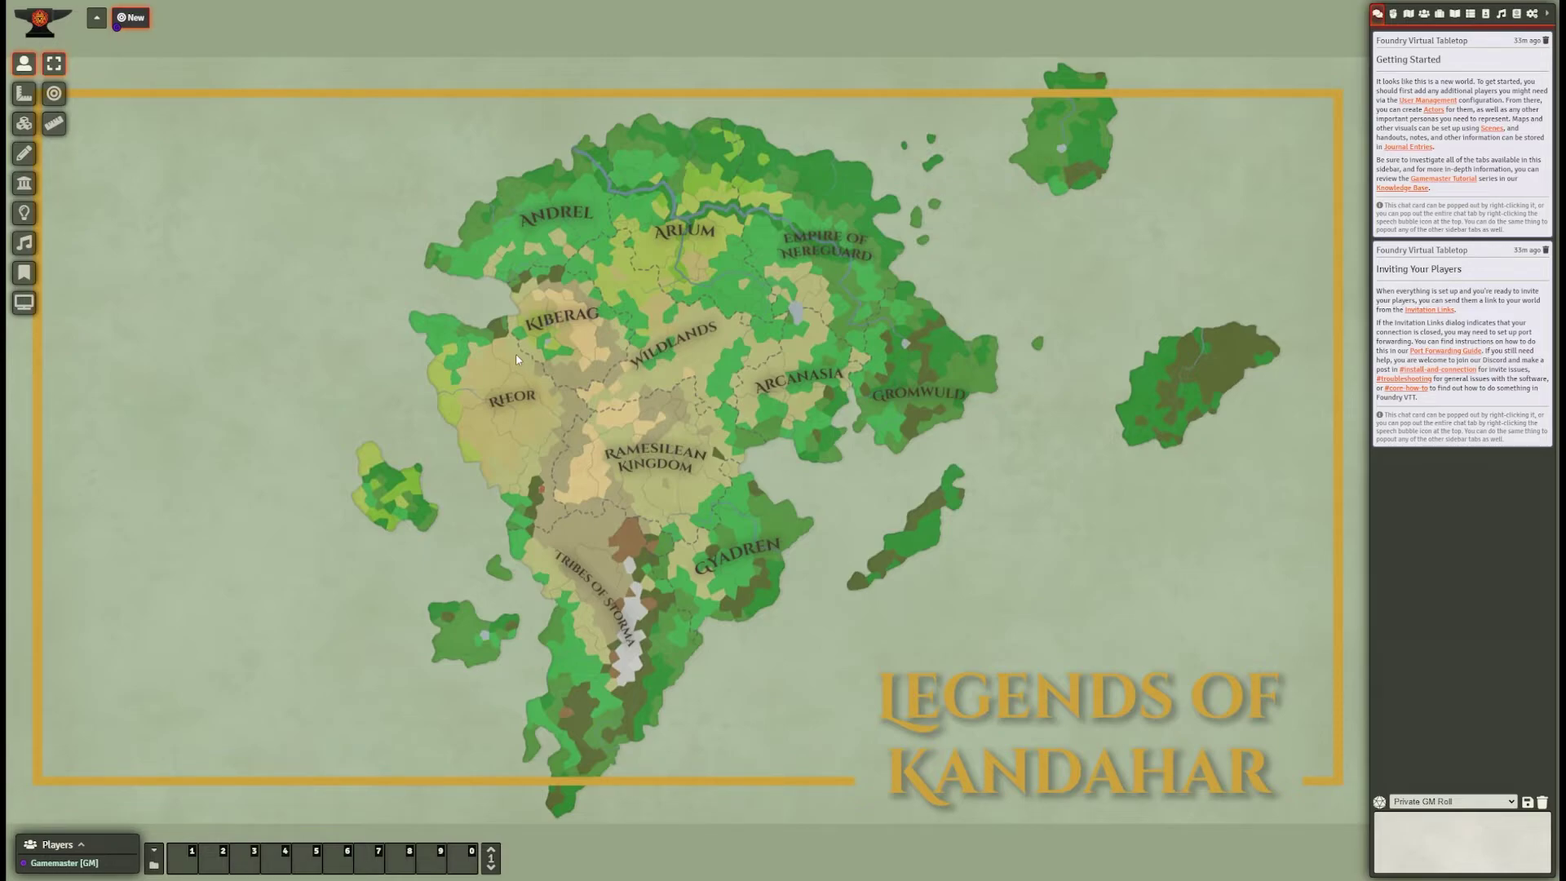
- Filter the modules by "ernie", activate Ernie's Modern UI, and save the module settings
left_click(1531, 13)
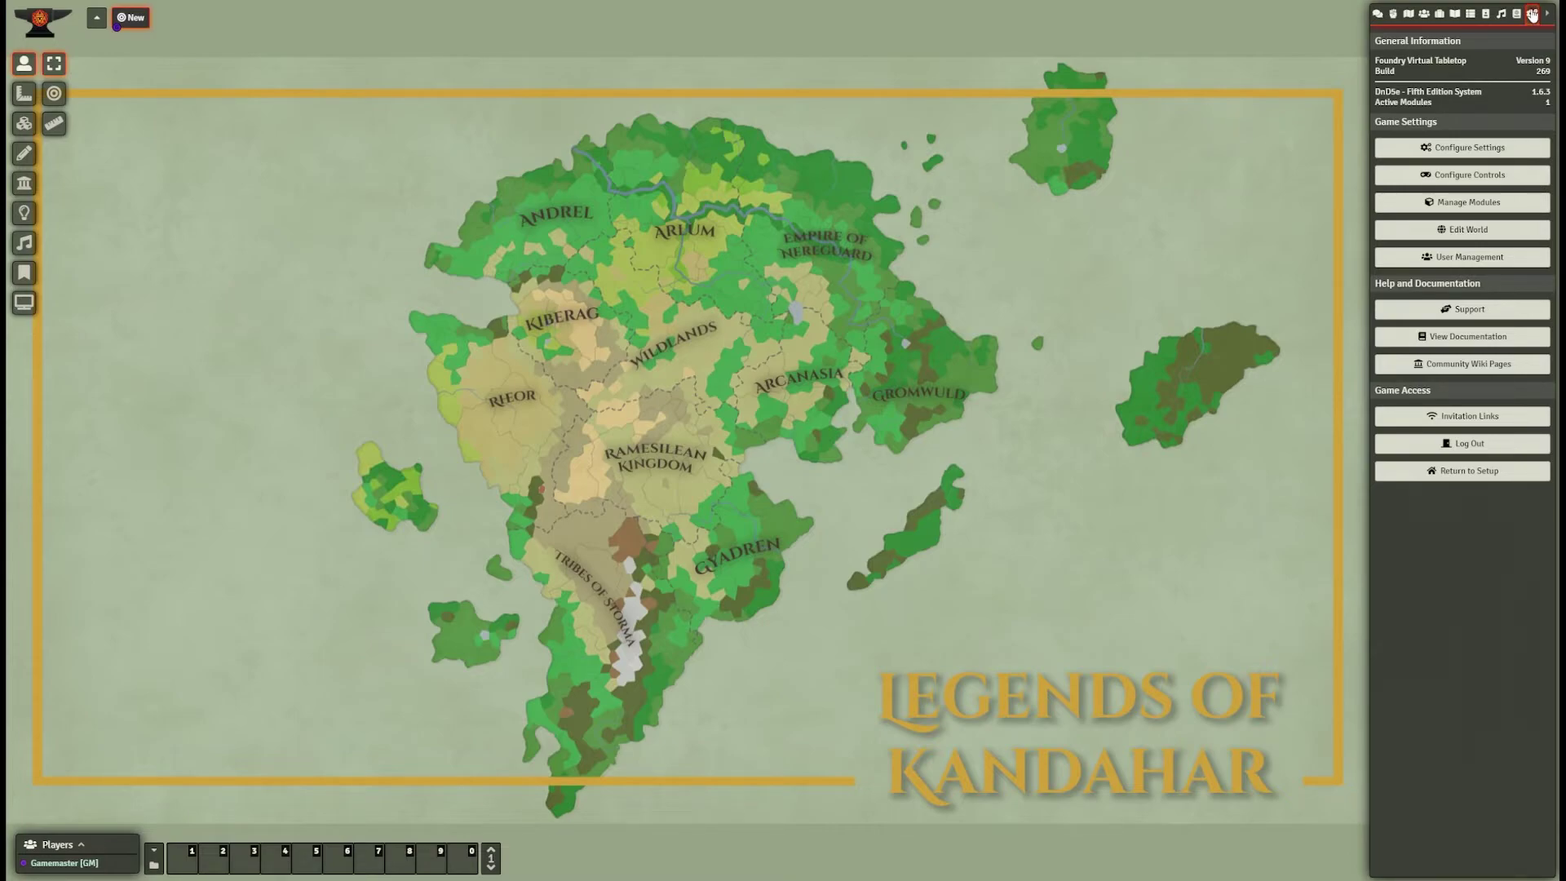
left_click(1434, 201)
left_click(693, 270)
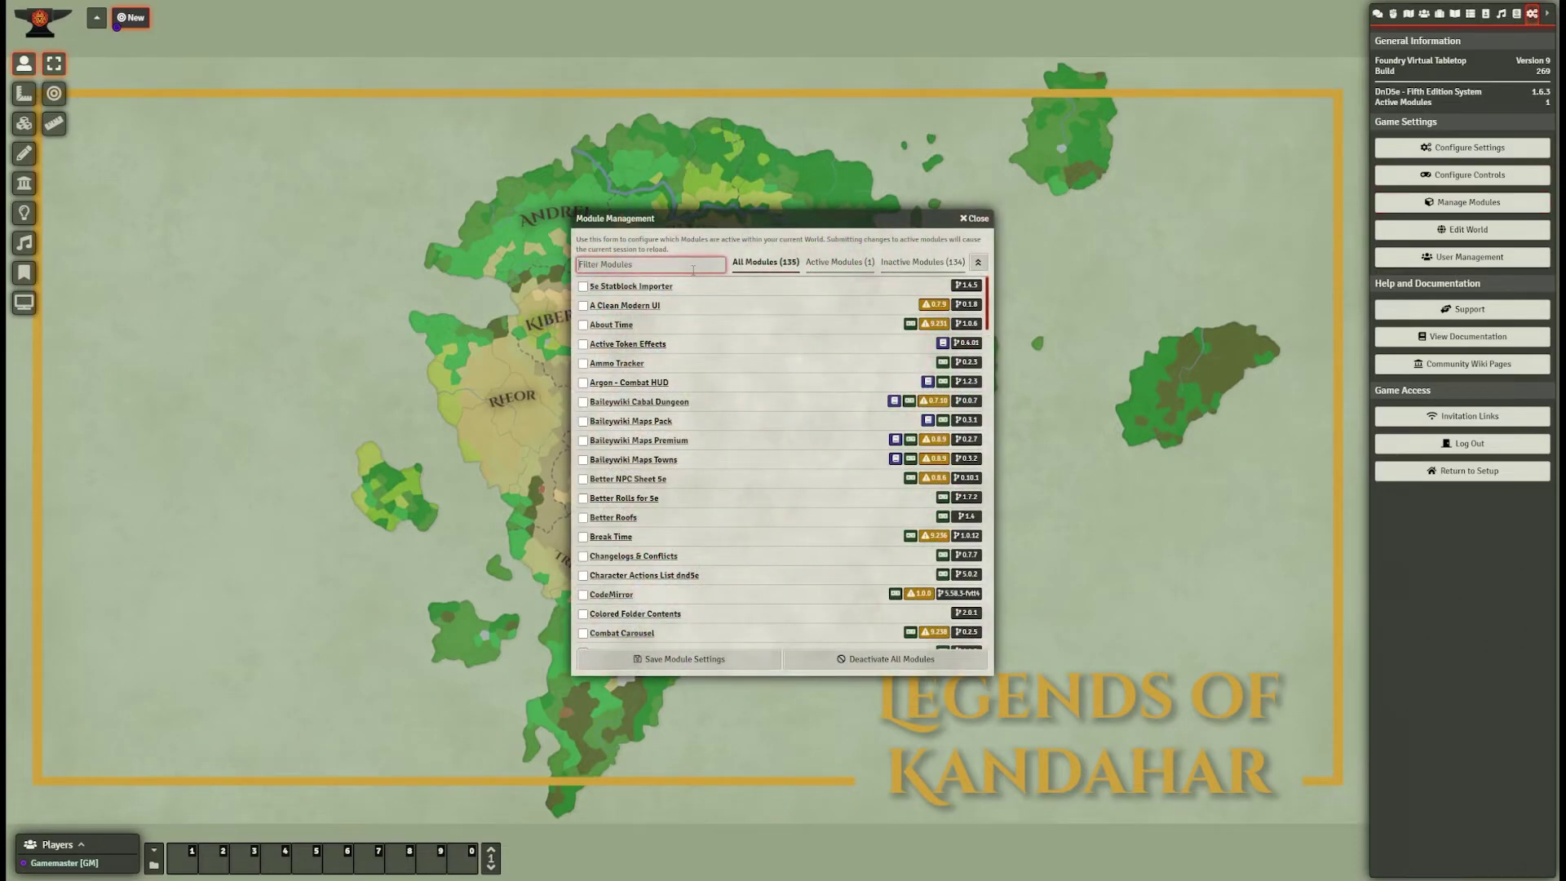
type("er")
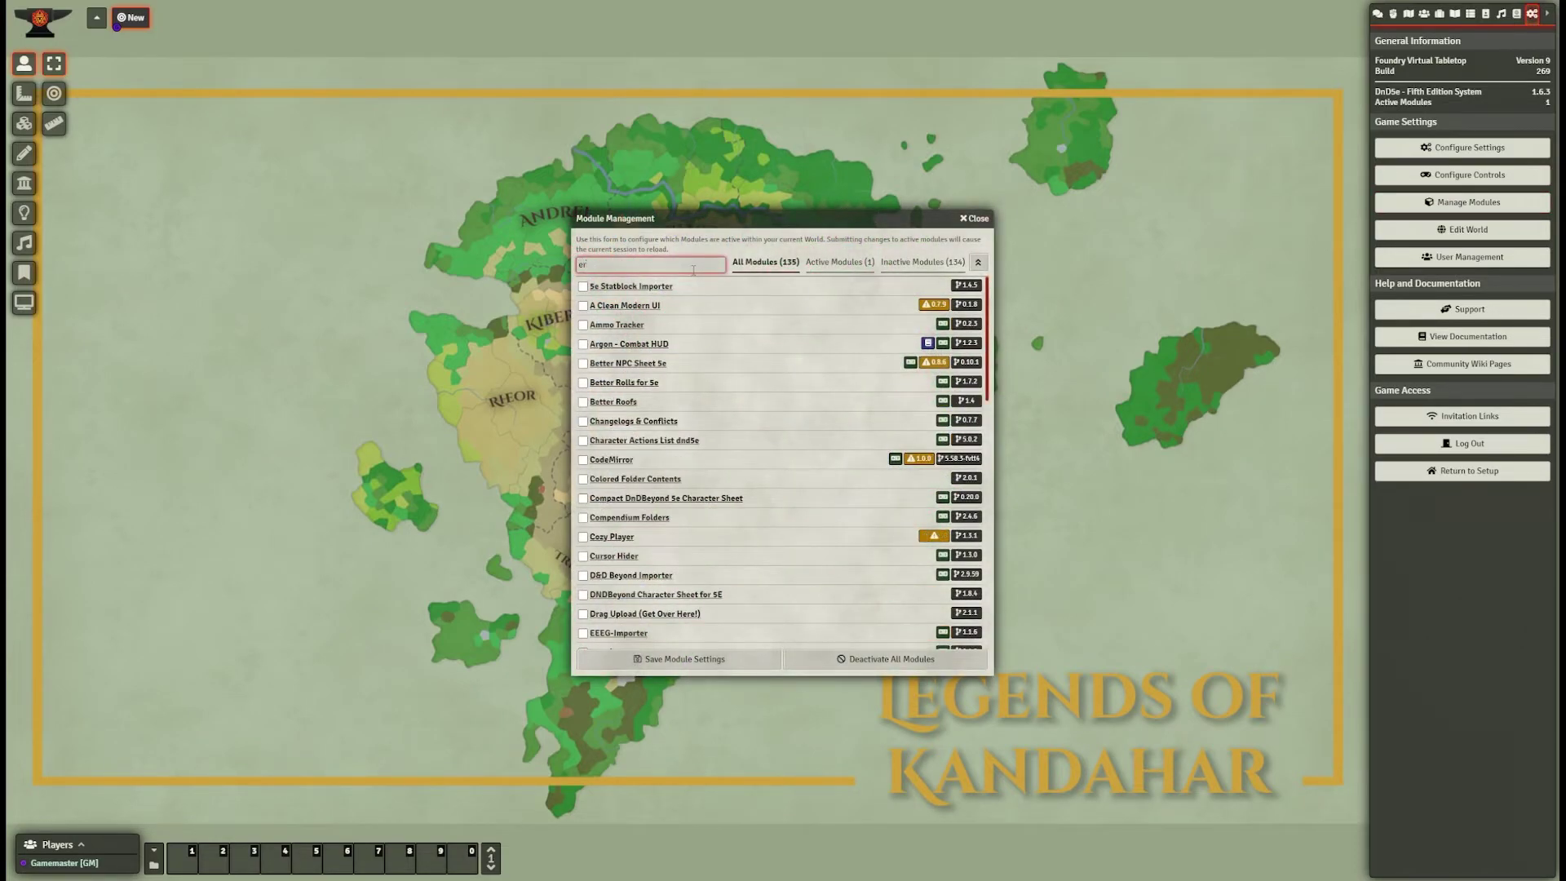
type("nie")
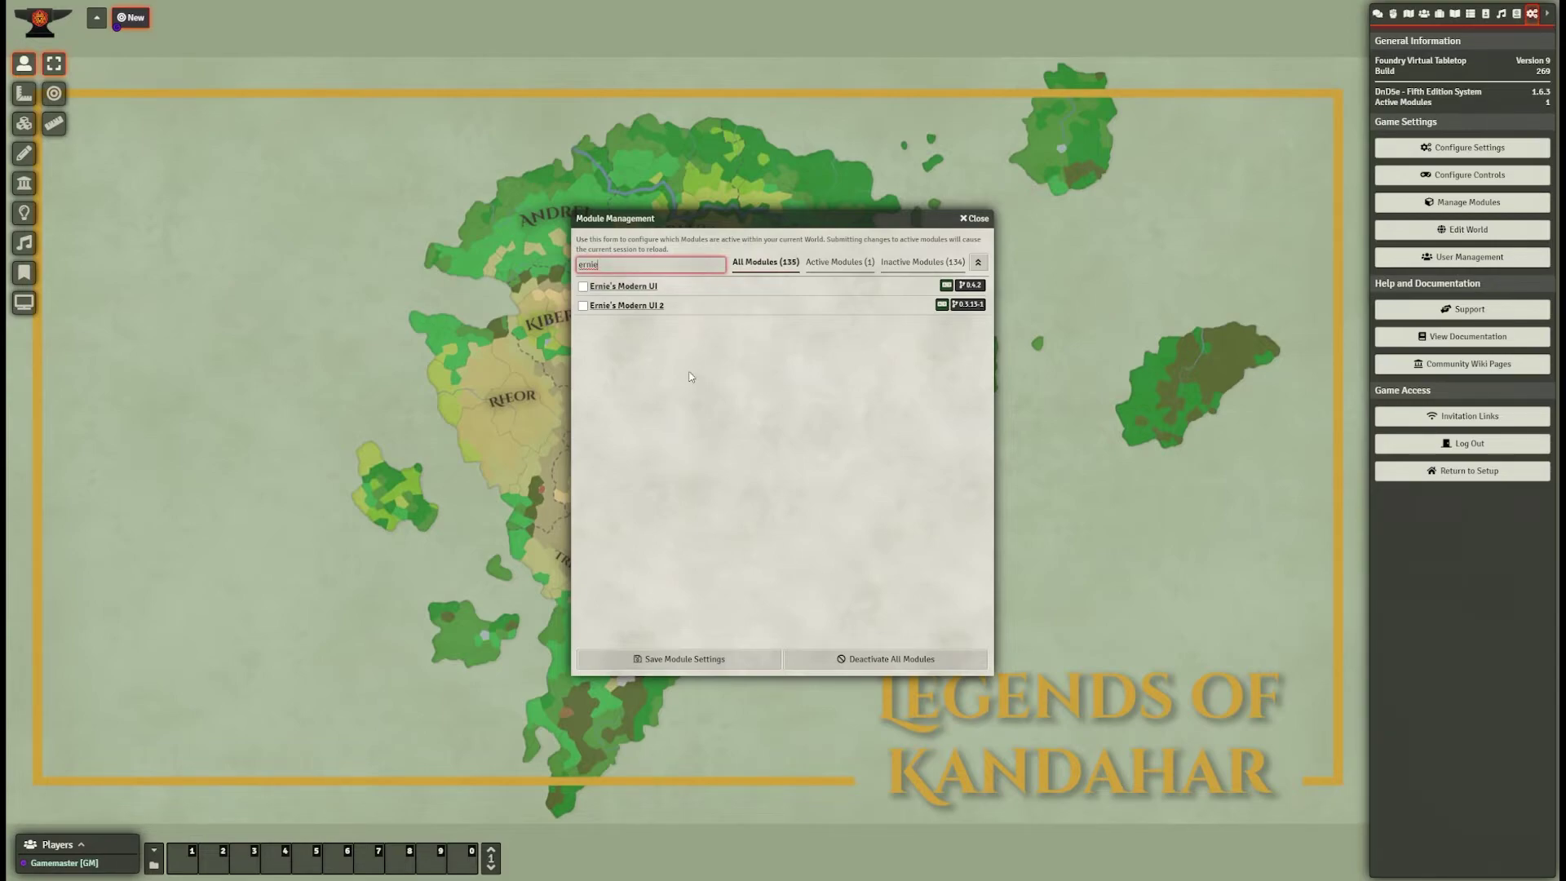
left_click(583, 286)
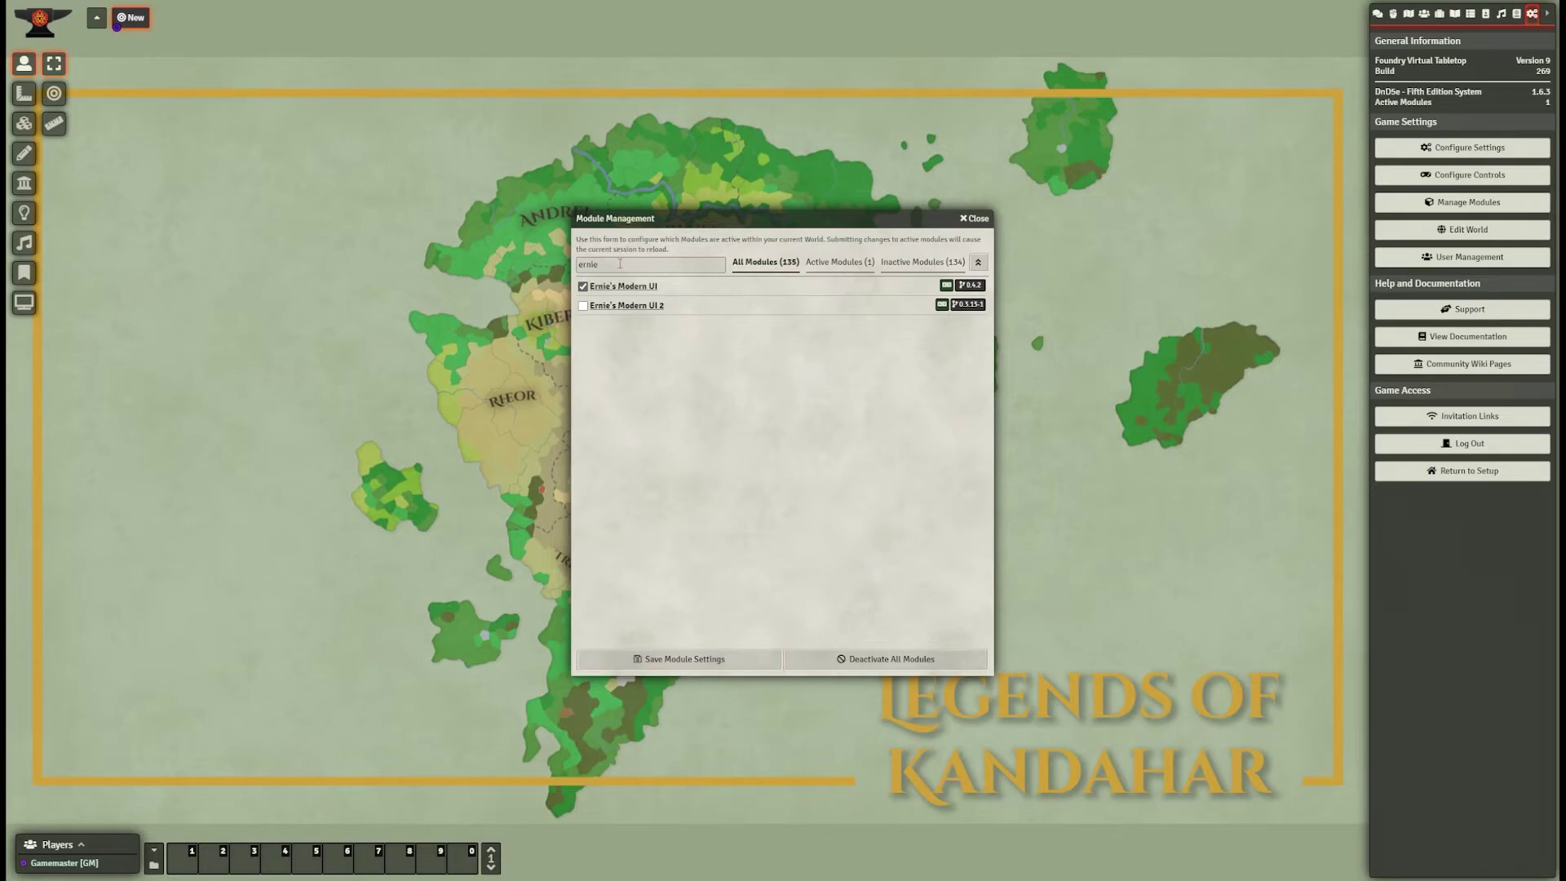
left_click(689, 666)
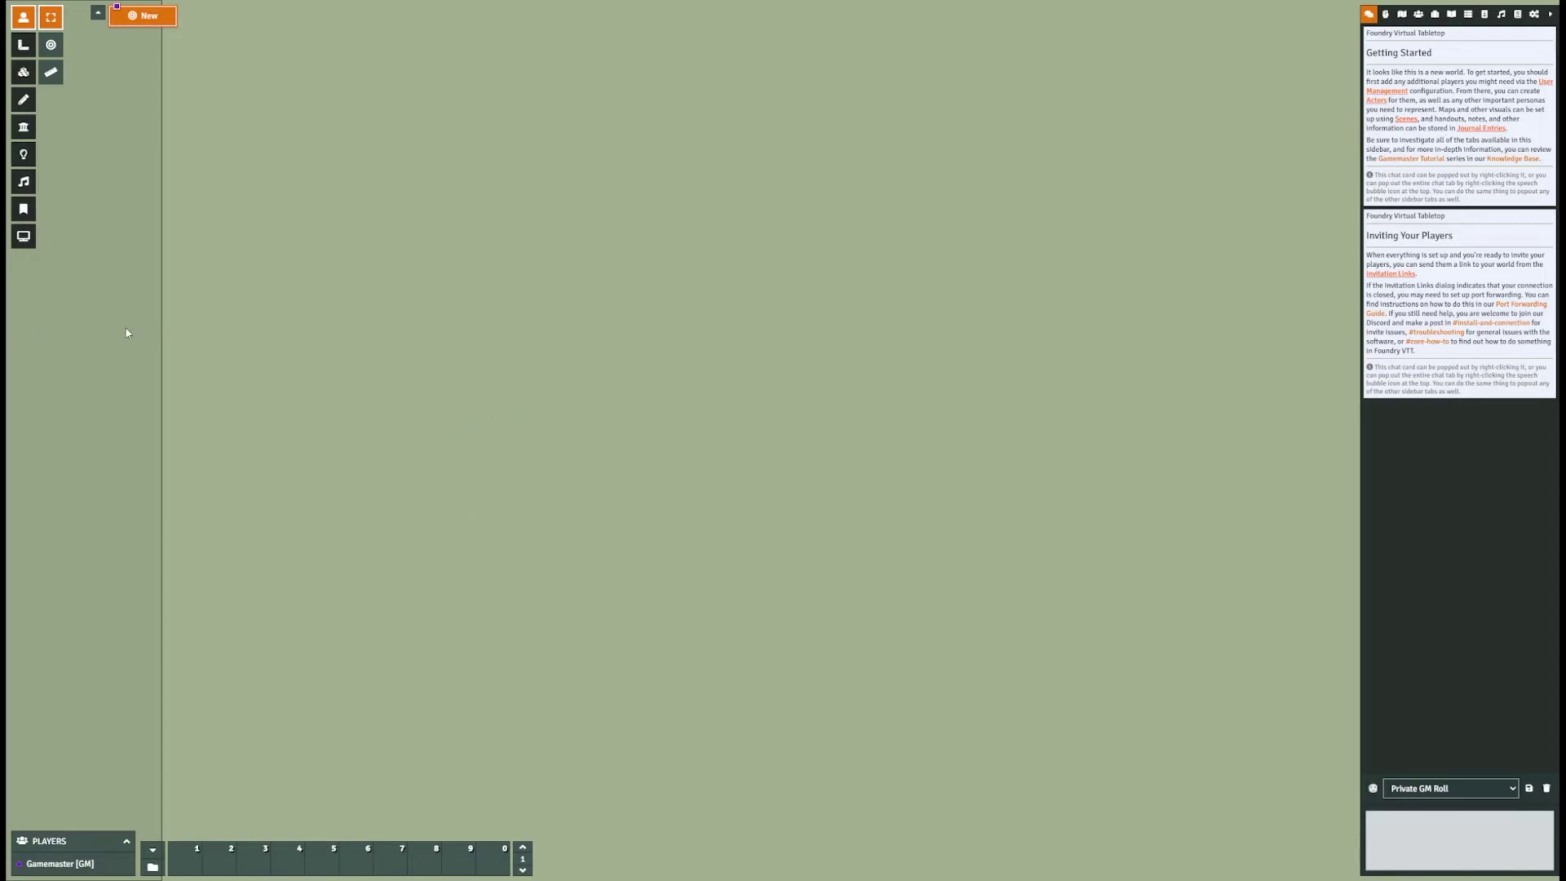
- Disable Lock Pan and Lock Zoom in the New scene's Lock View configuration and save the changes
right_click(140, 16)
left_click(164, 36)
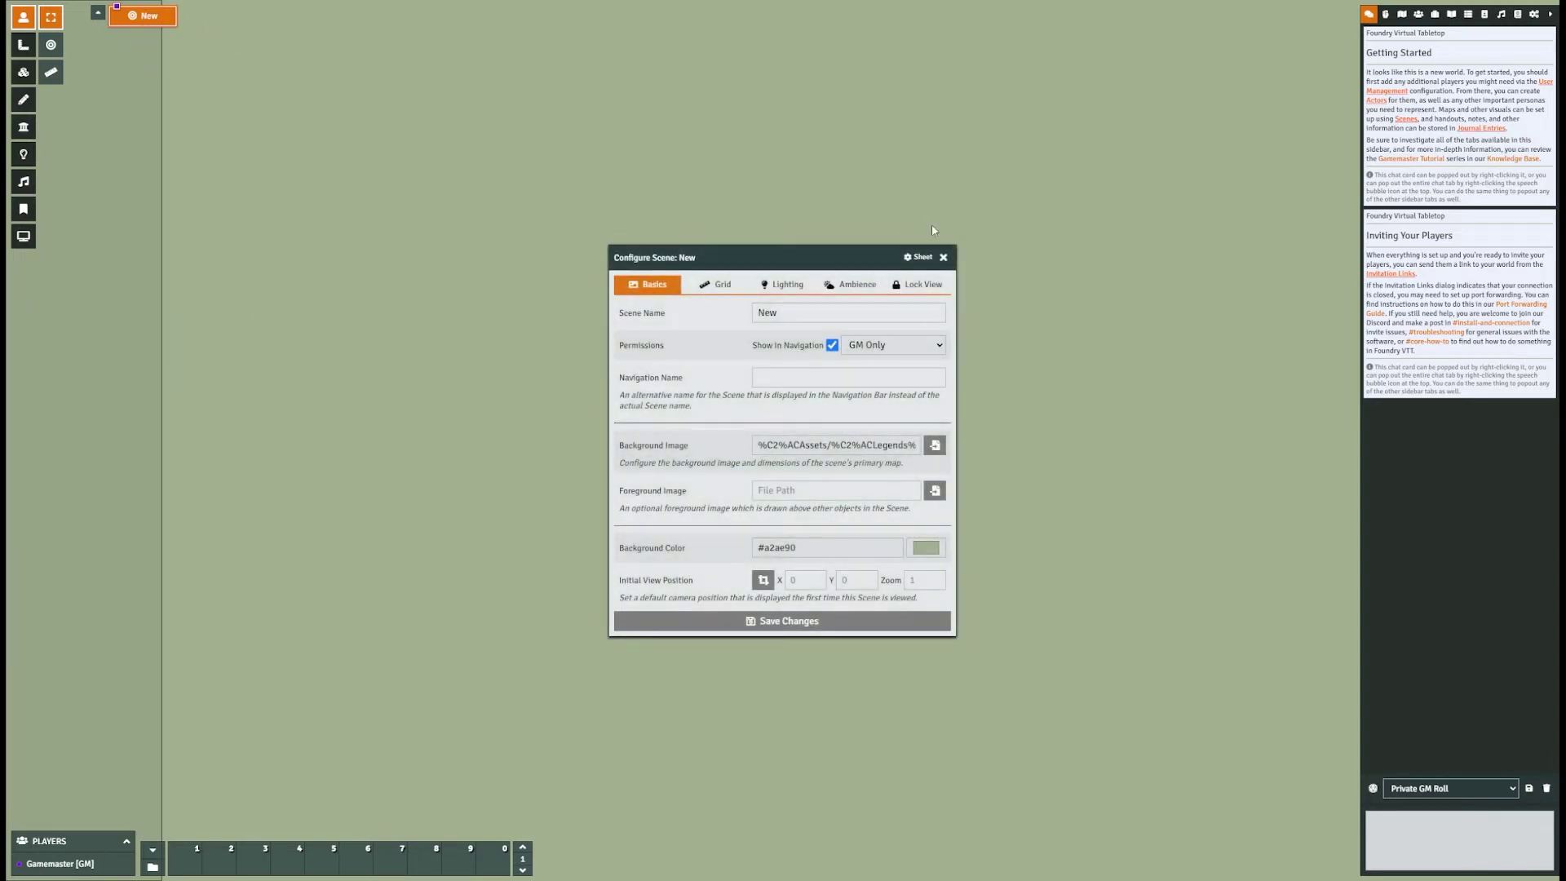
left_click(917, 284)
left_click(939, 310)
left_click(939, 309)
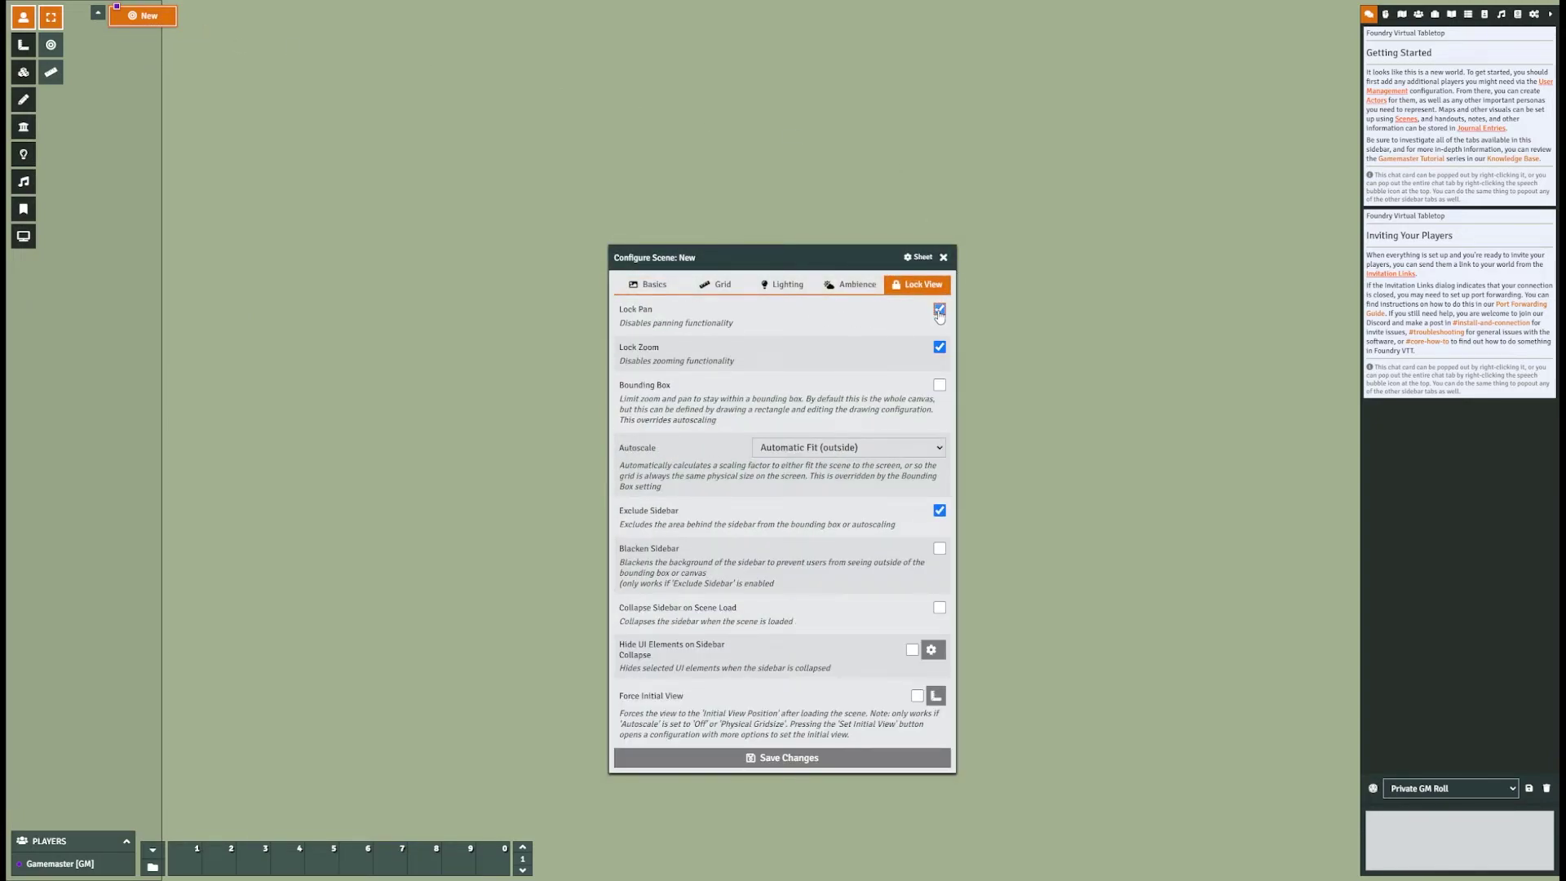
left_click(940, 347)
left_click(777, 759)
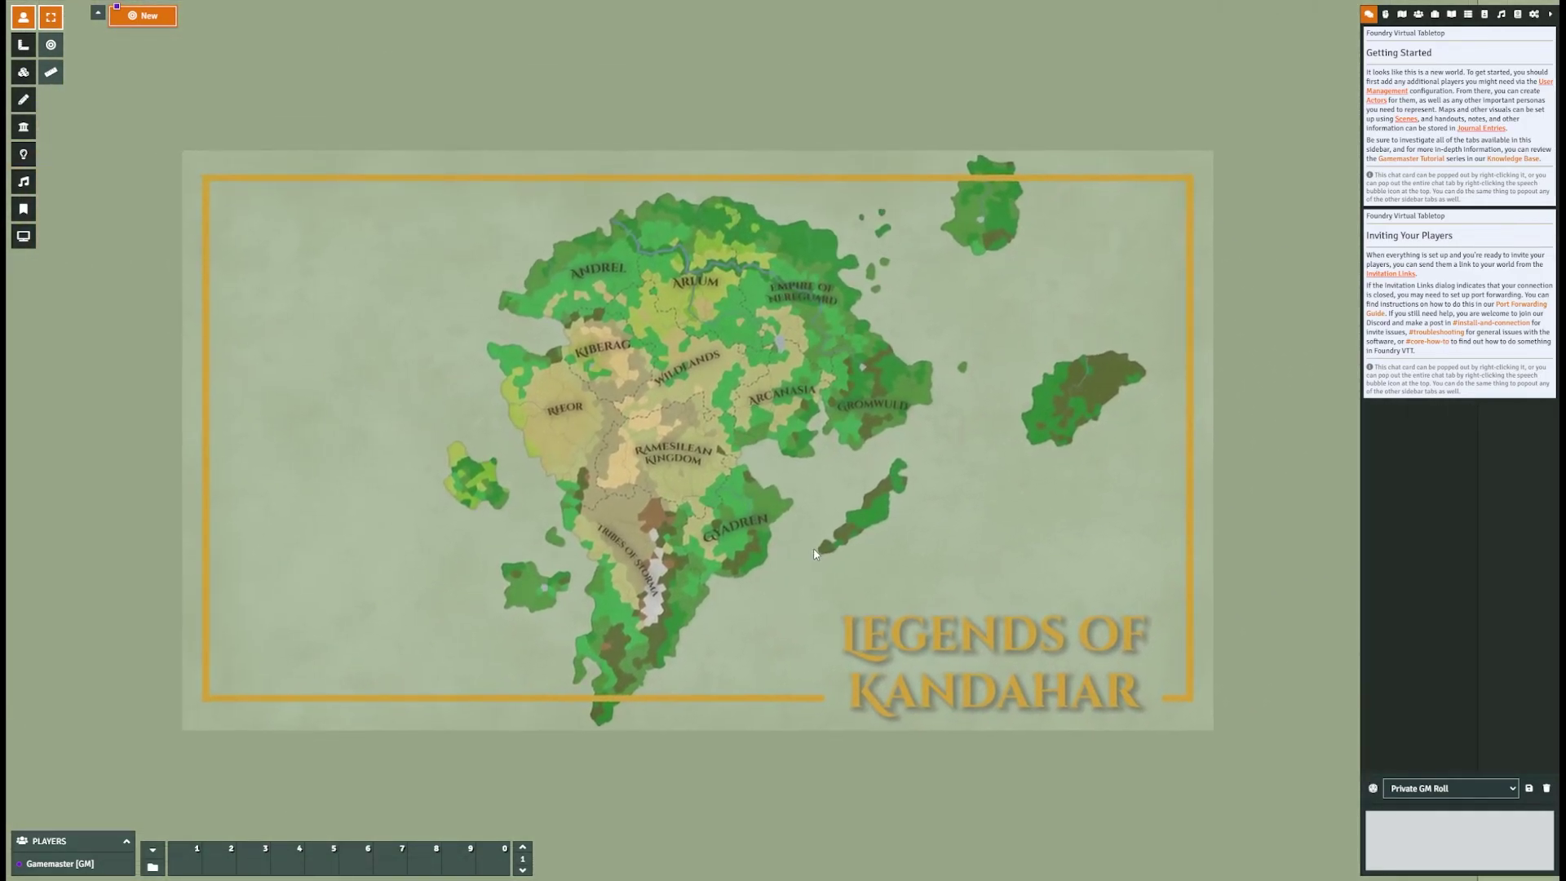
- Re-enable Lock Pan and Lock Zoom in the New scene's Lock View configuration and save the changes
right_click(143, 15)
left_click(141, 36)
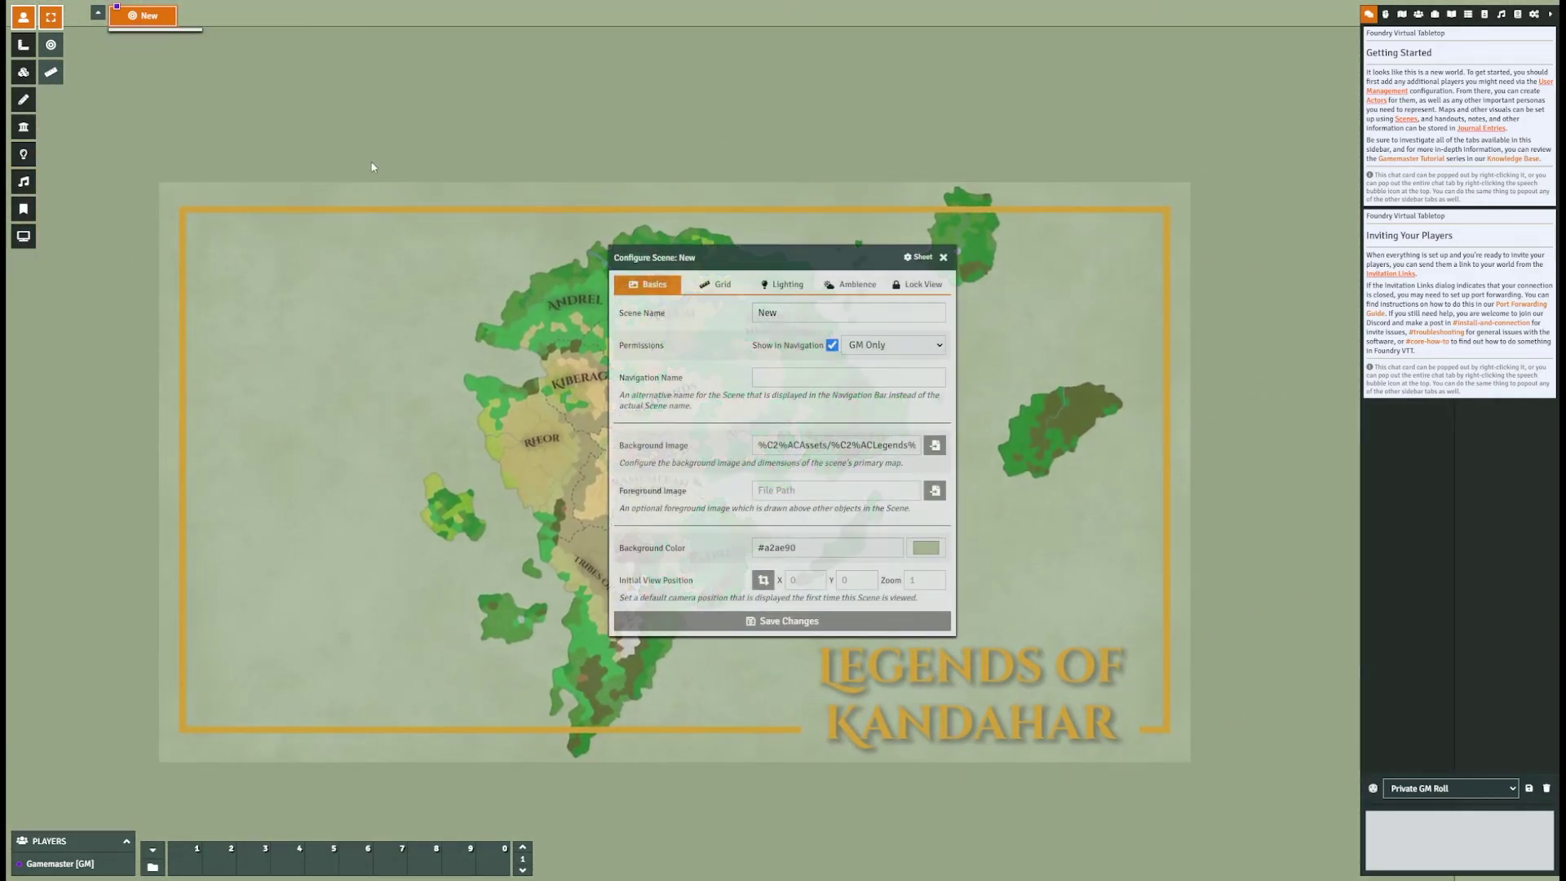
left_click(917, 283)
left_click(939, 309)
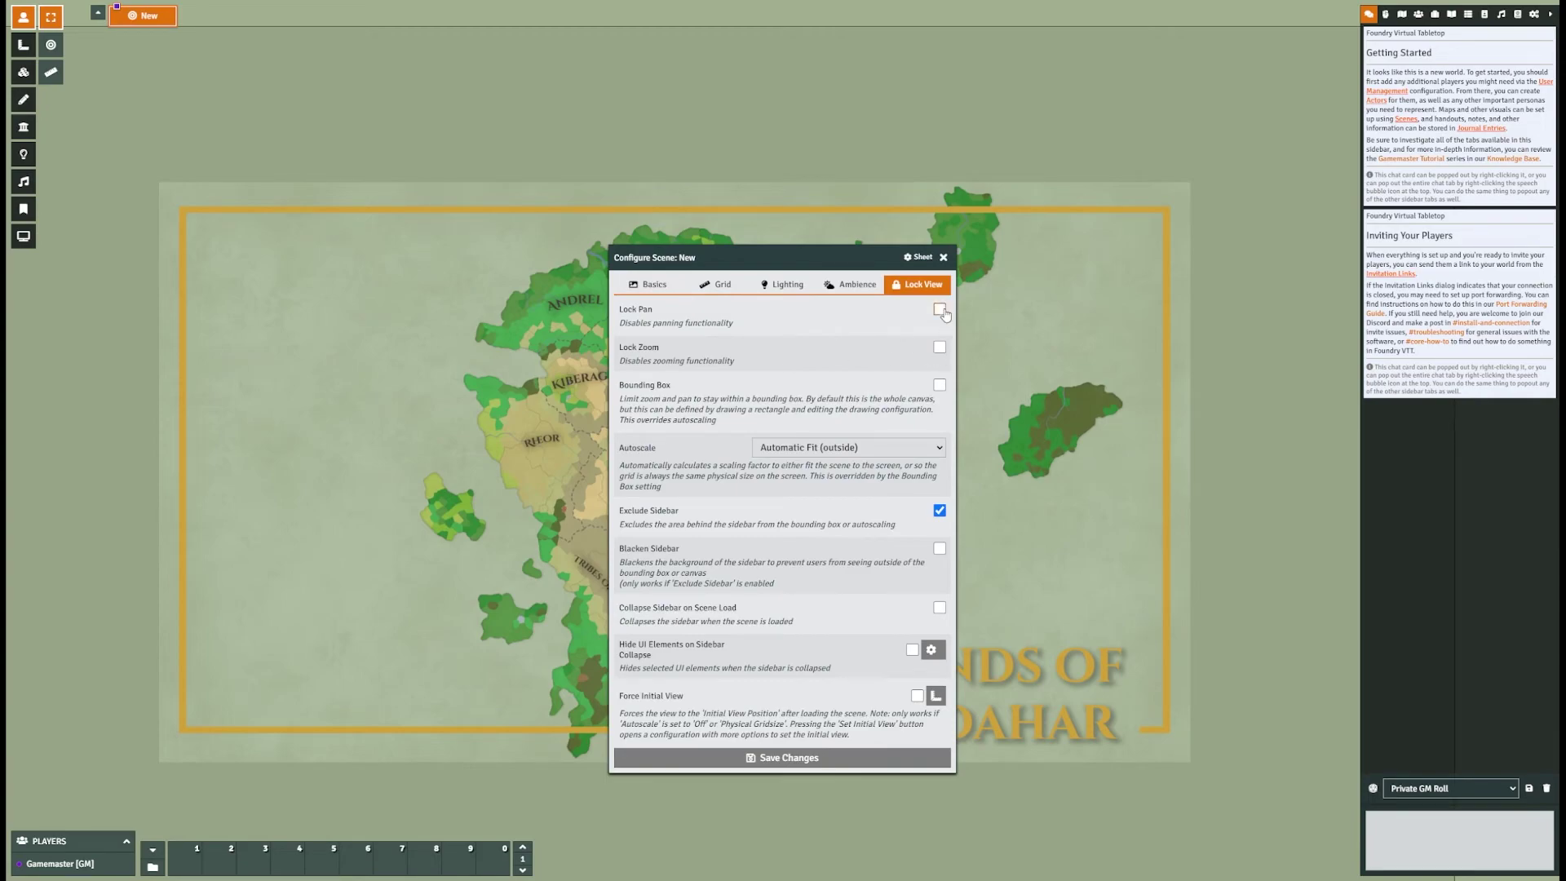
left_click(939, 348)
left_click(801, 758)
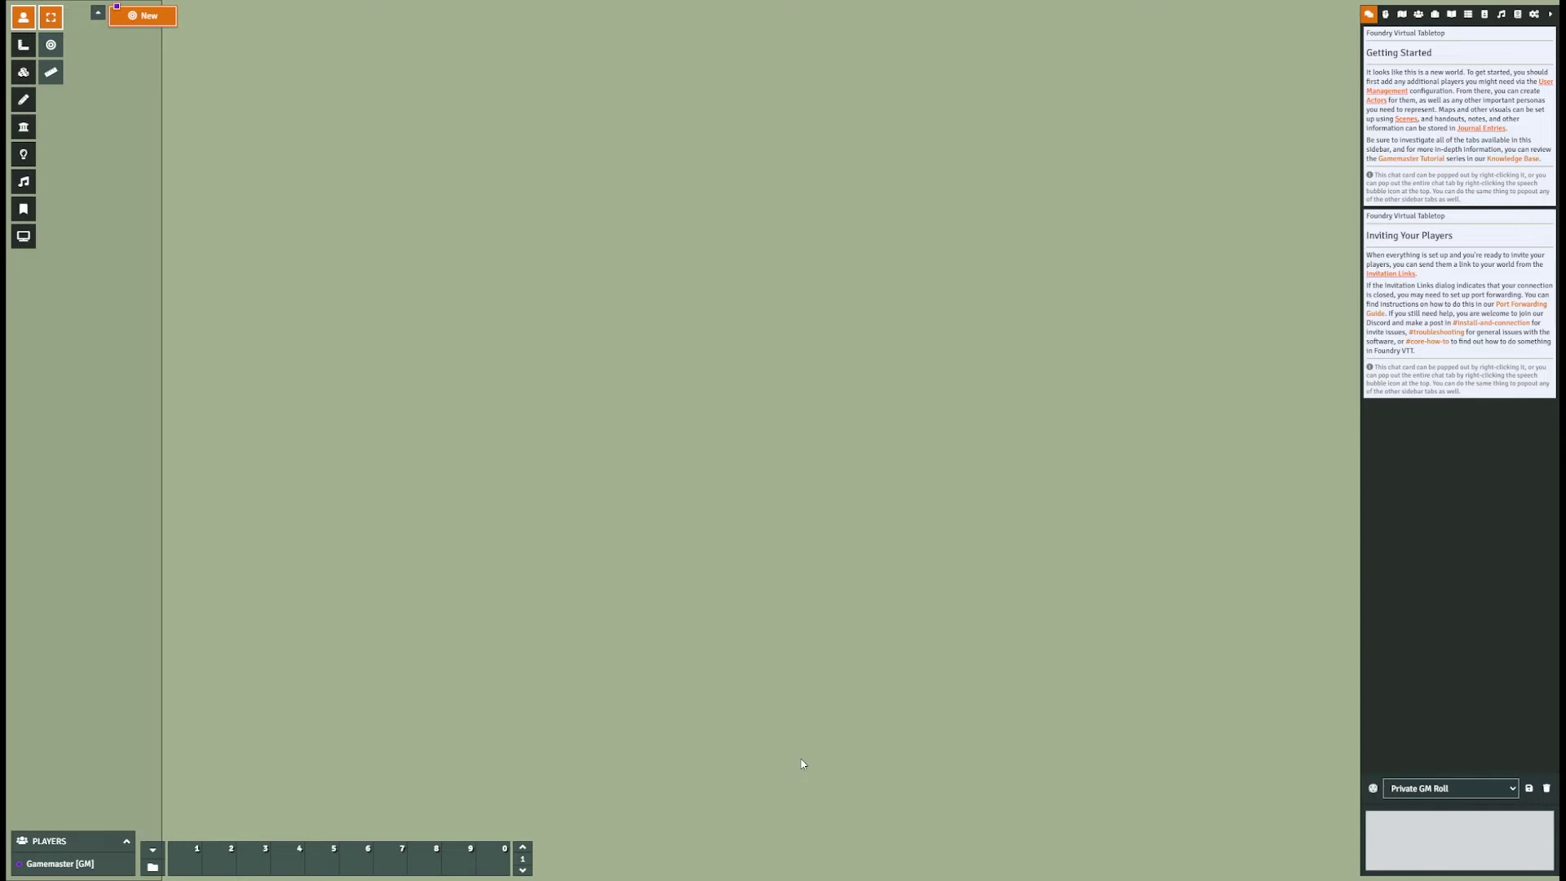
- Turn off both Lock Pan and Lock Zoom for the New scene, keeping Exclude Sidebar enabled, and save the configuration
right_click(166, 16)
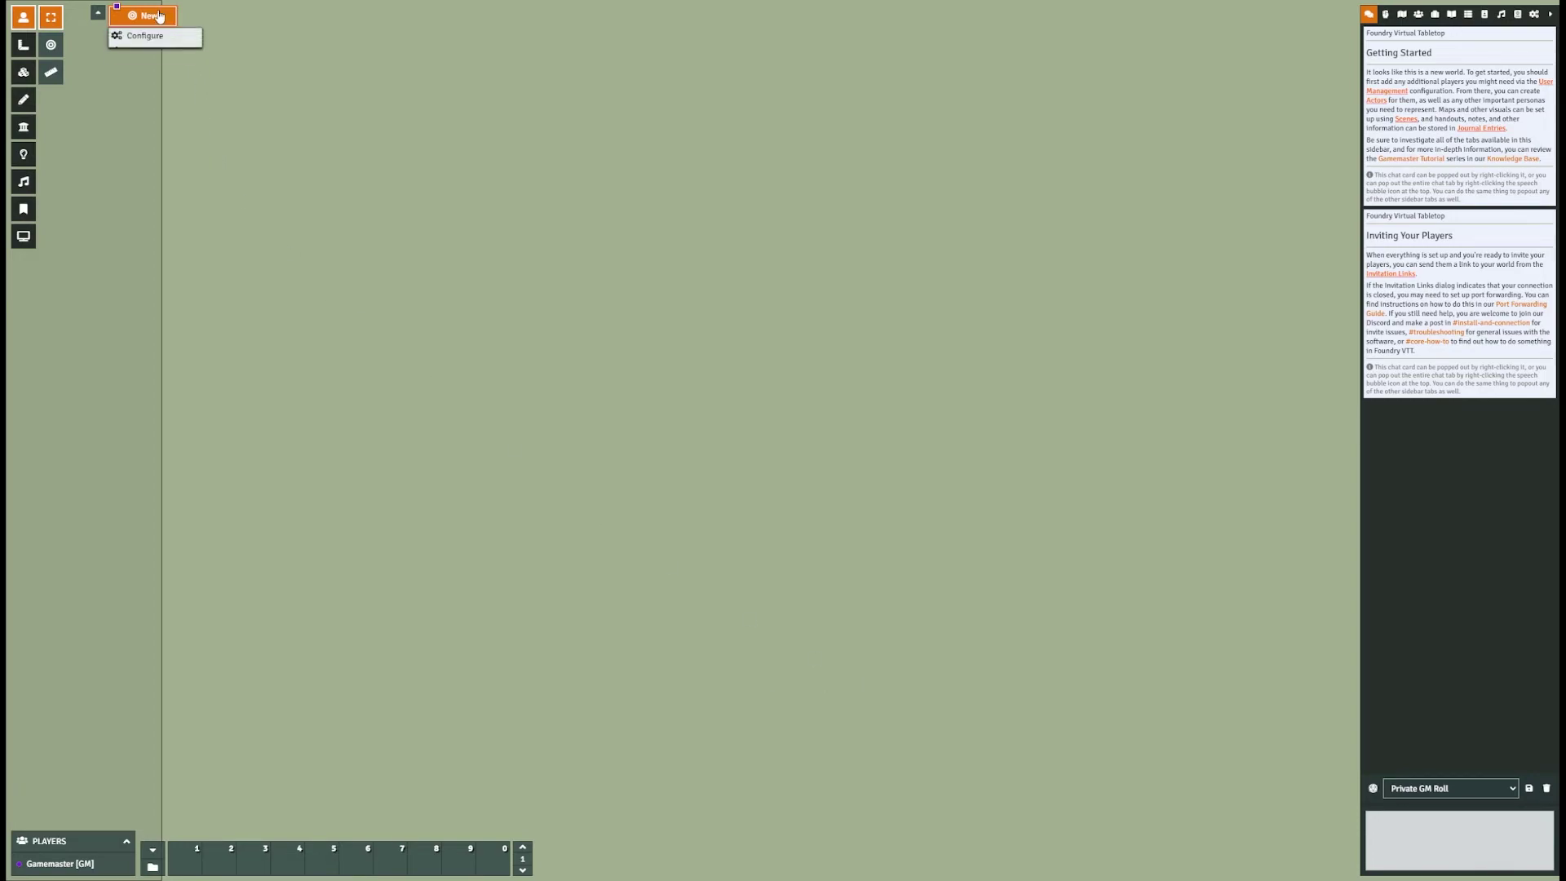
left_click(145, 35)
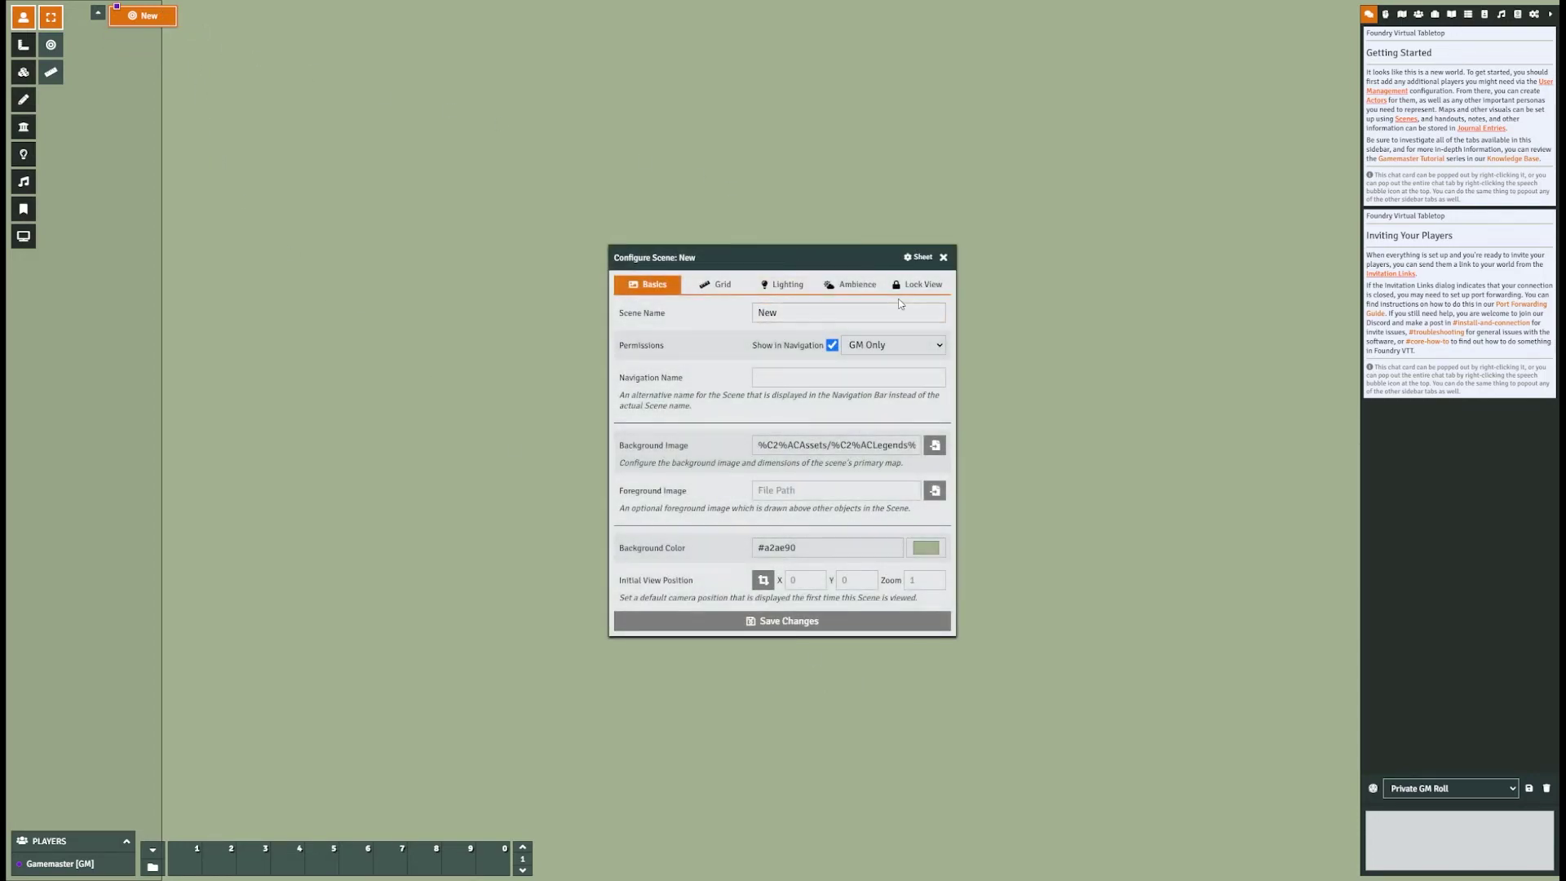
left_click(918, 283)
left_click(939, 347)
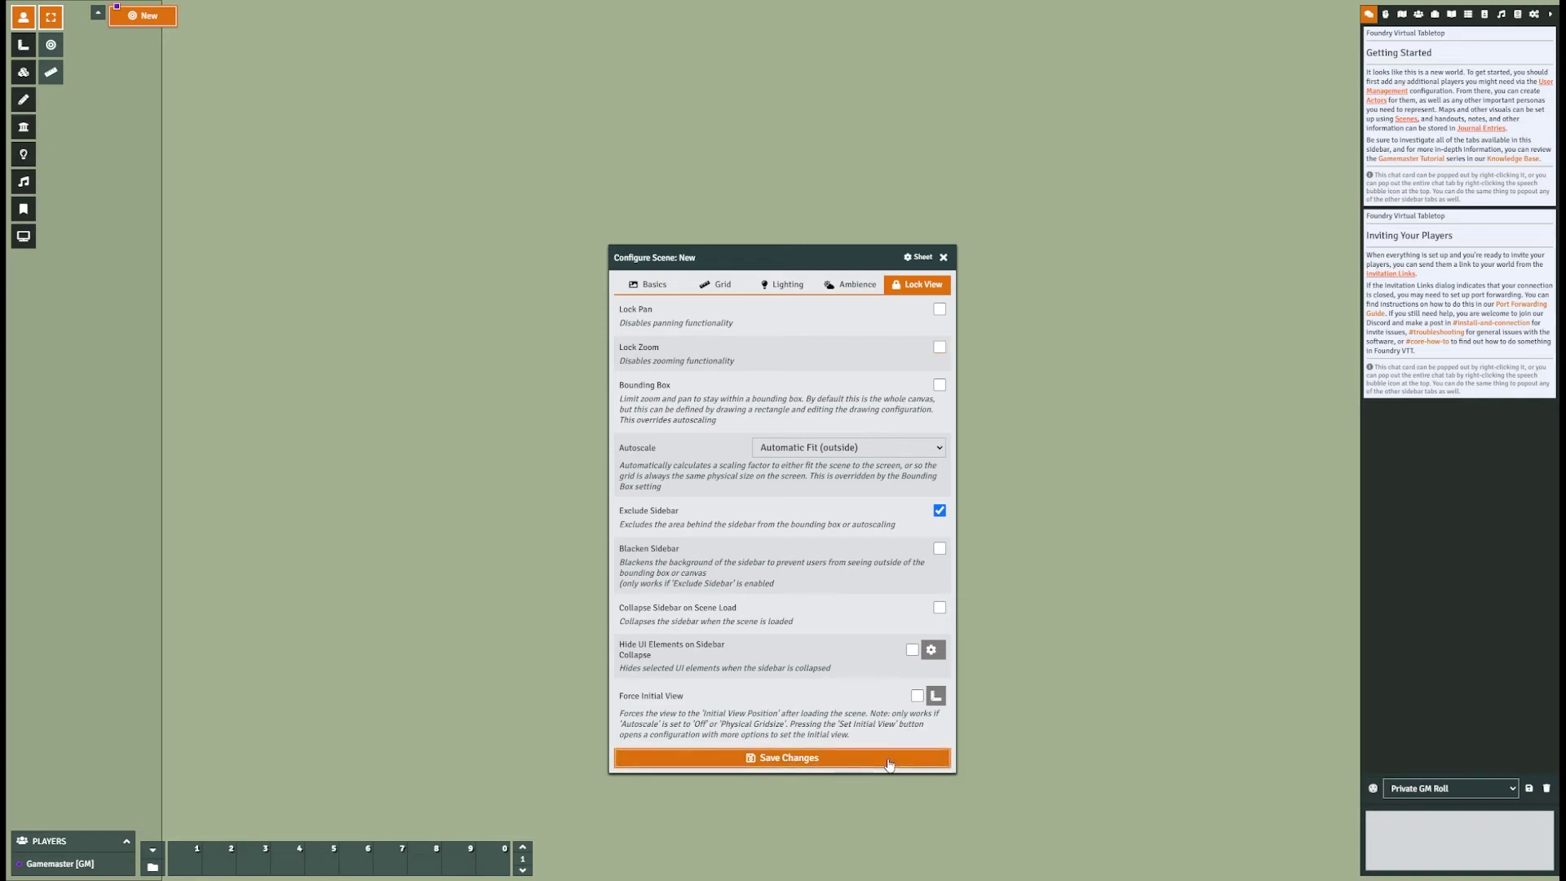
left_click(783, 757)
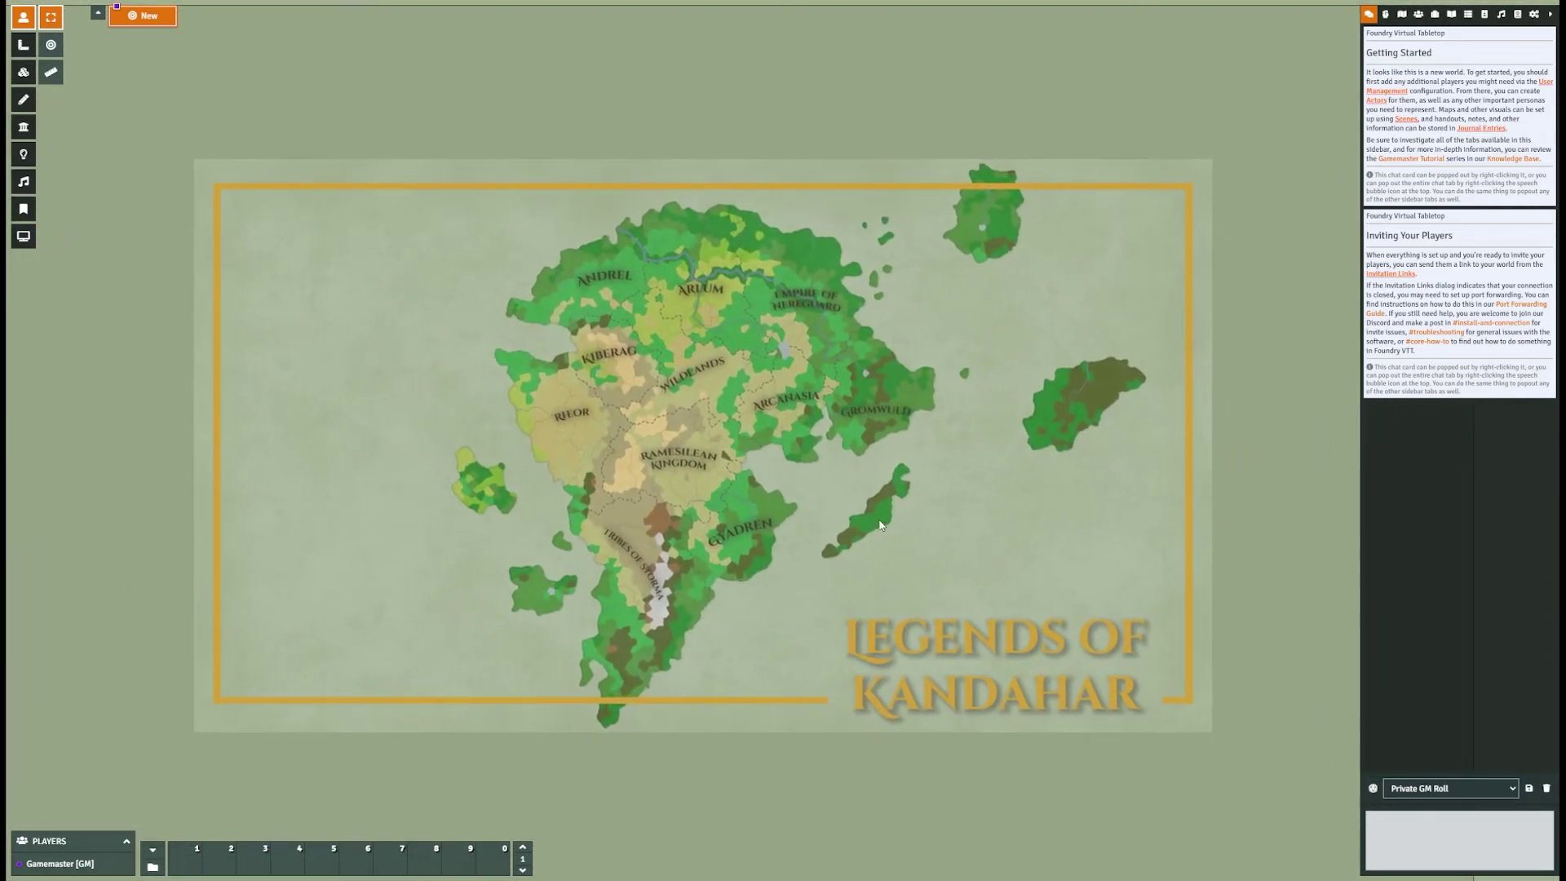
scroll(873, 509, "up", 1)
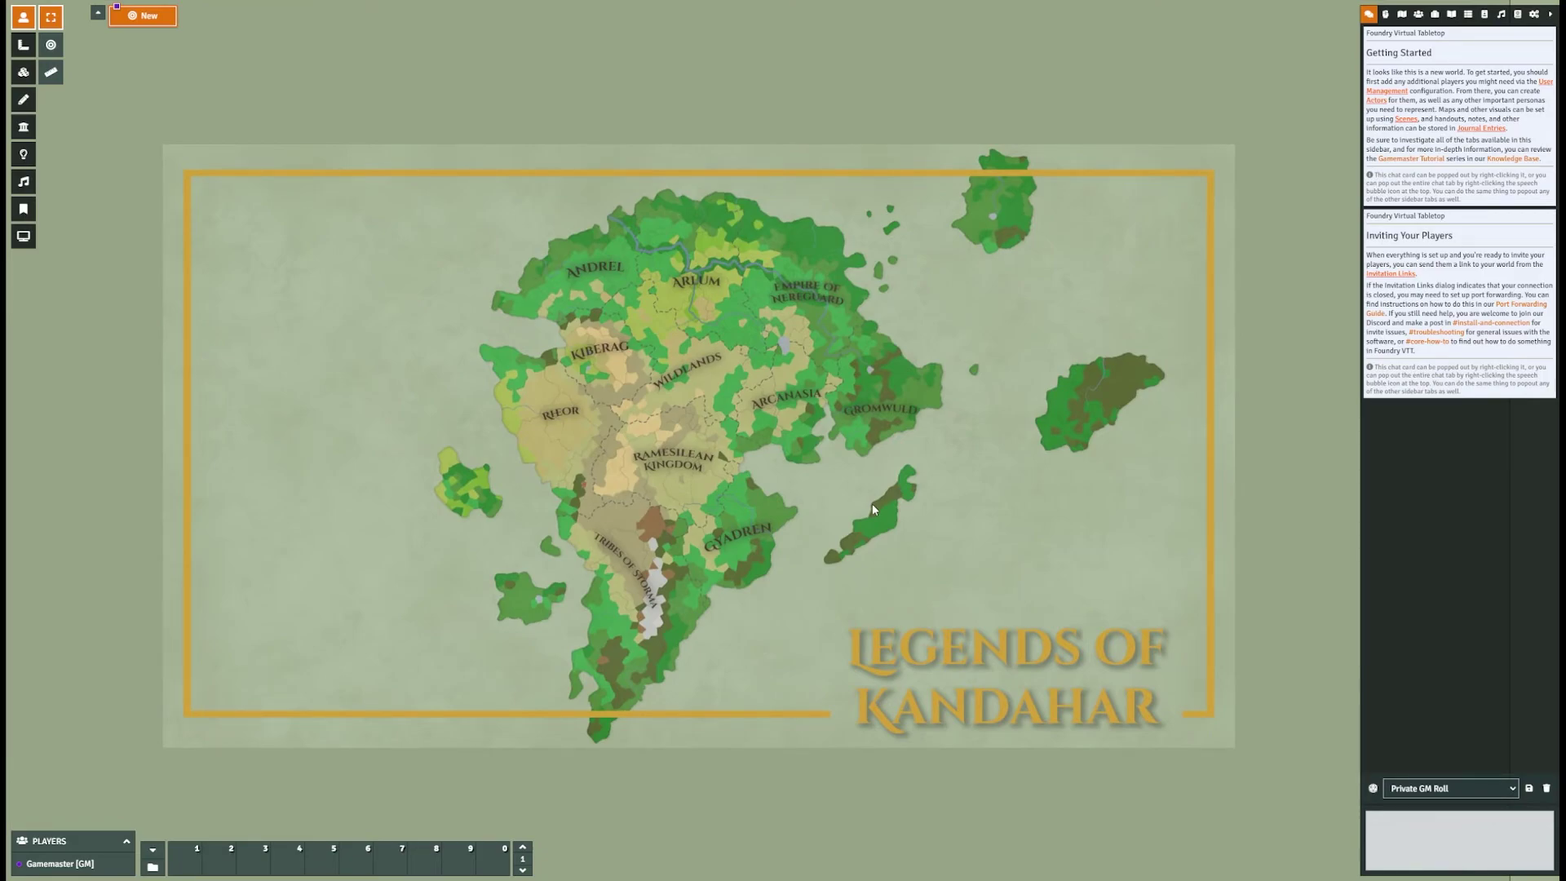